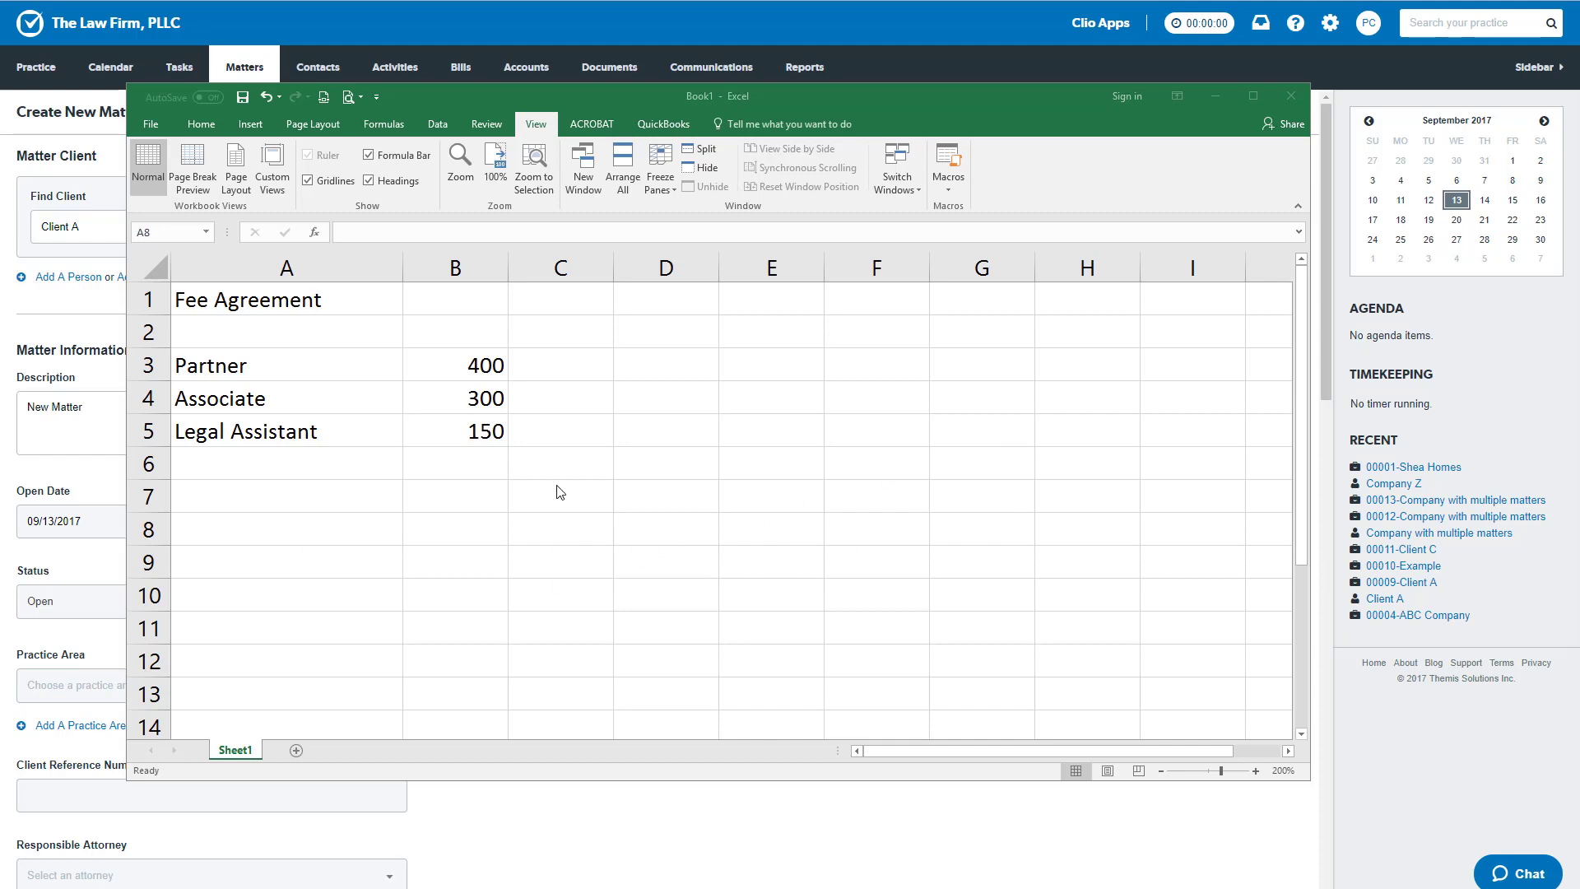
- Examine the partner, associate and legal assistant rates in the fee agreement sheet
left_click(457, 367)
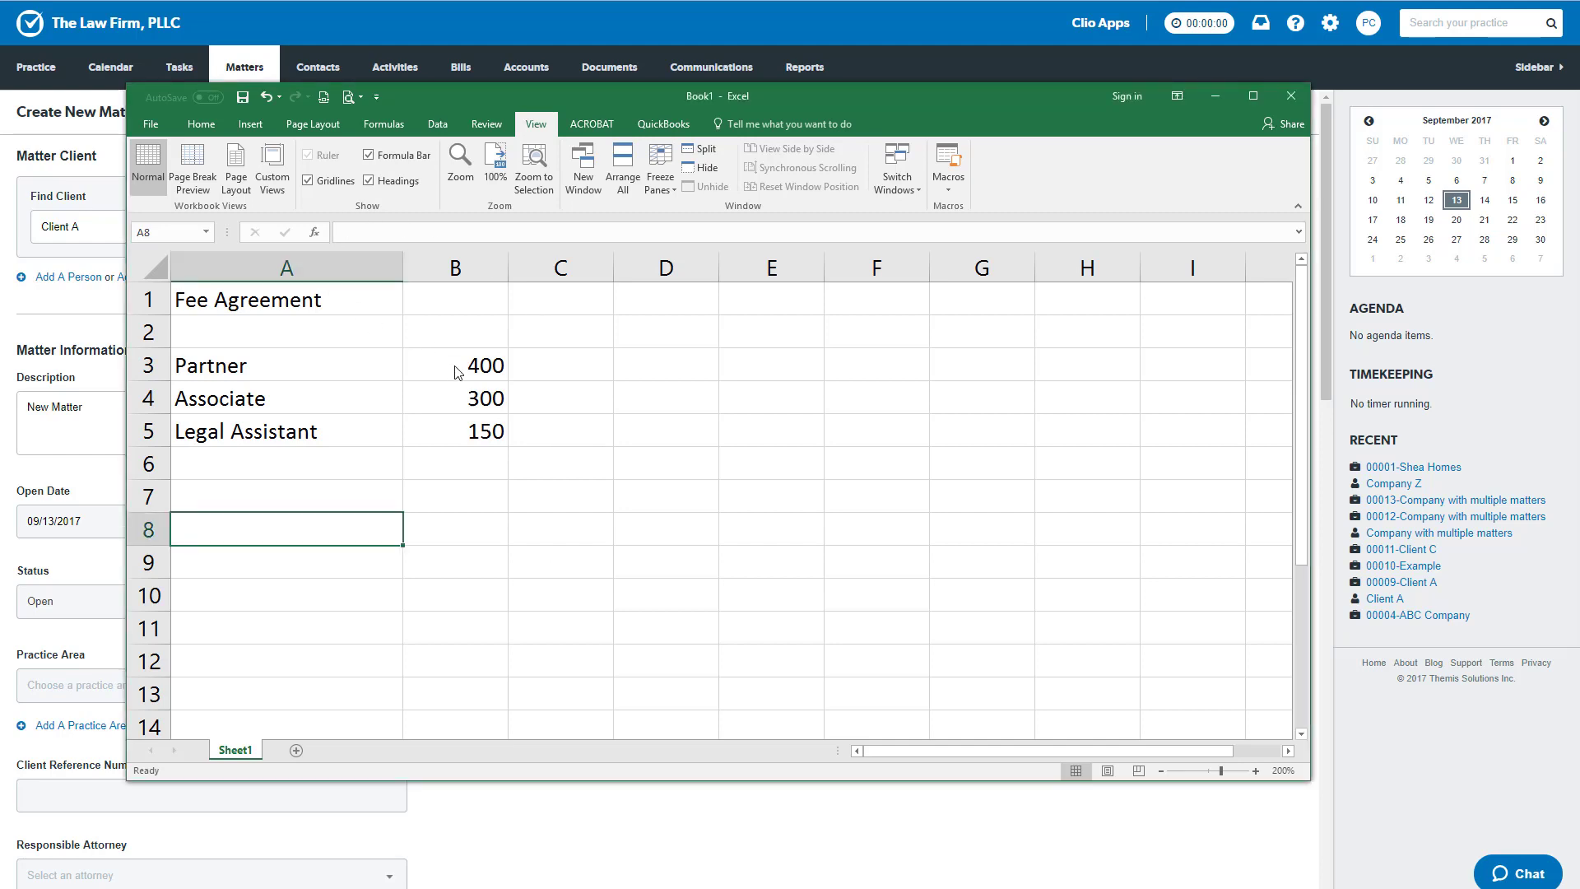
left_click(457, 364)
left_click(240, 363)
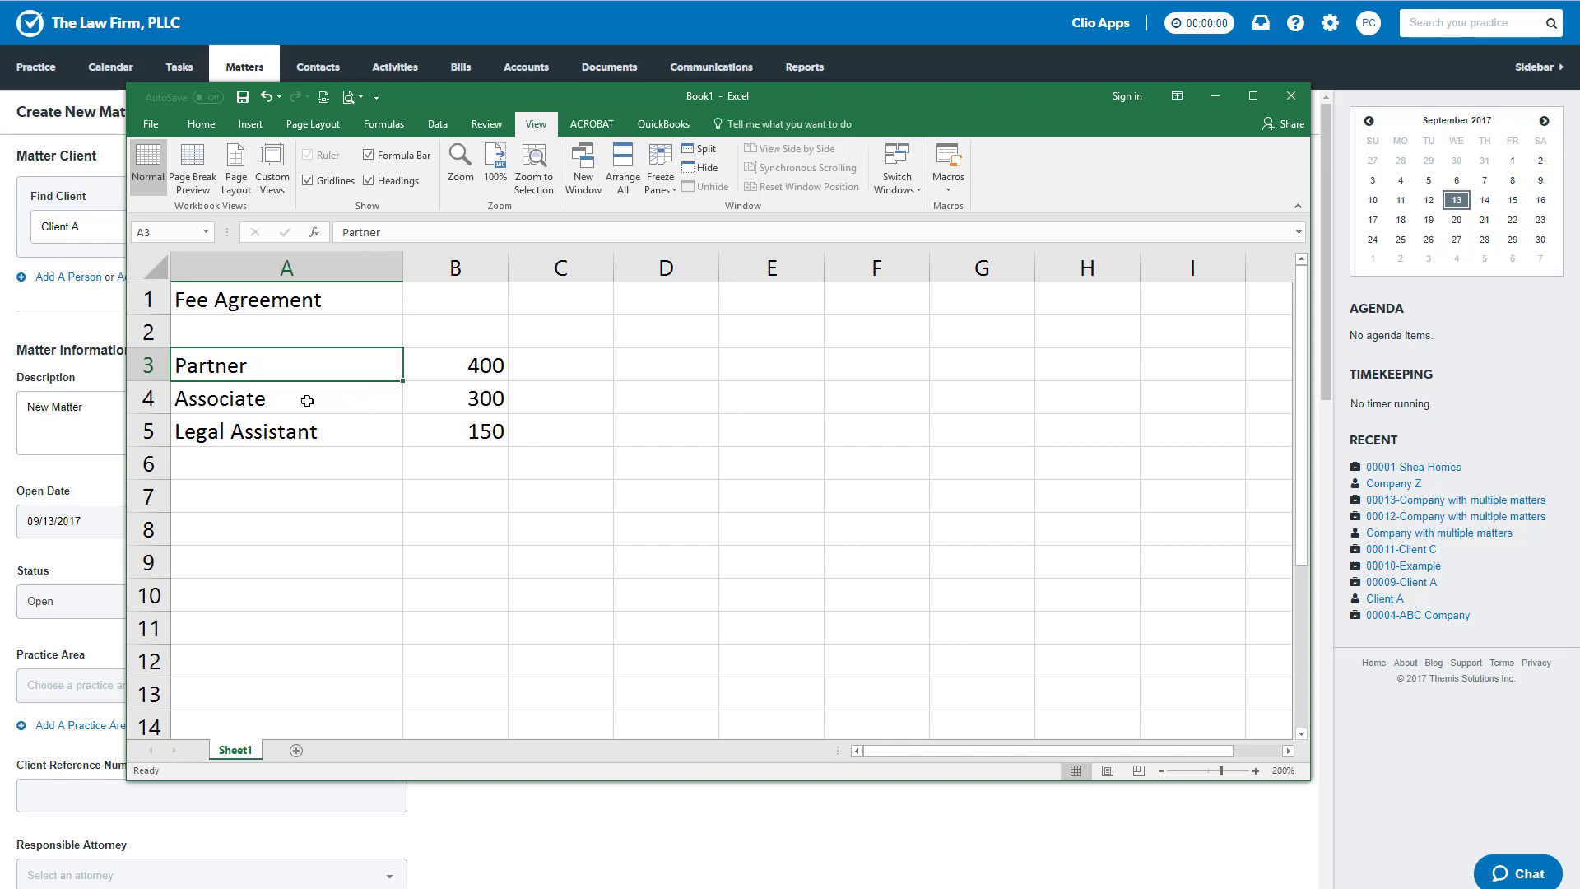
left_click(449, 403)
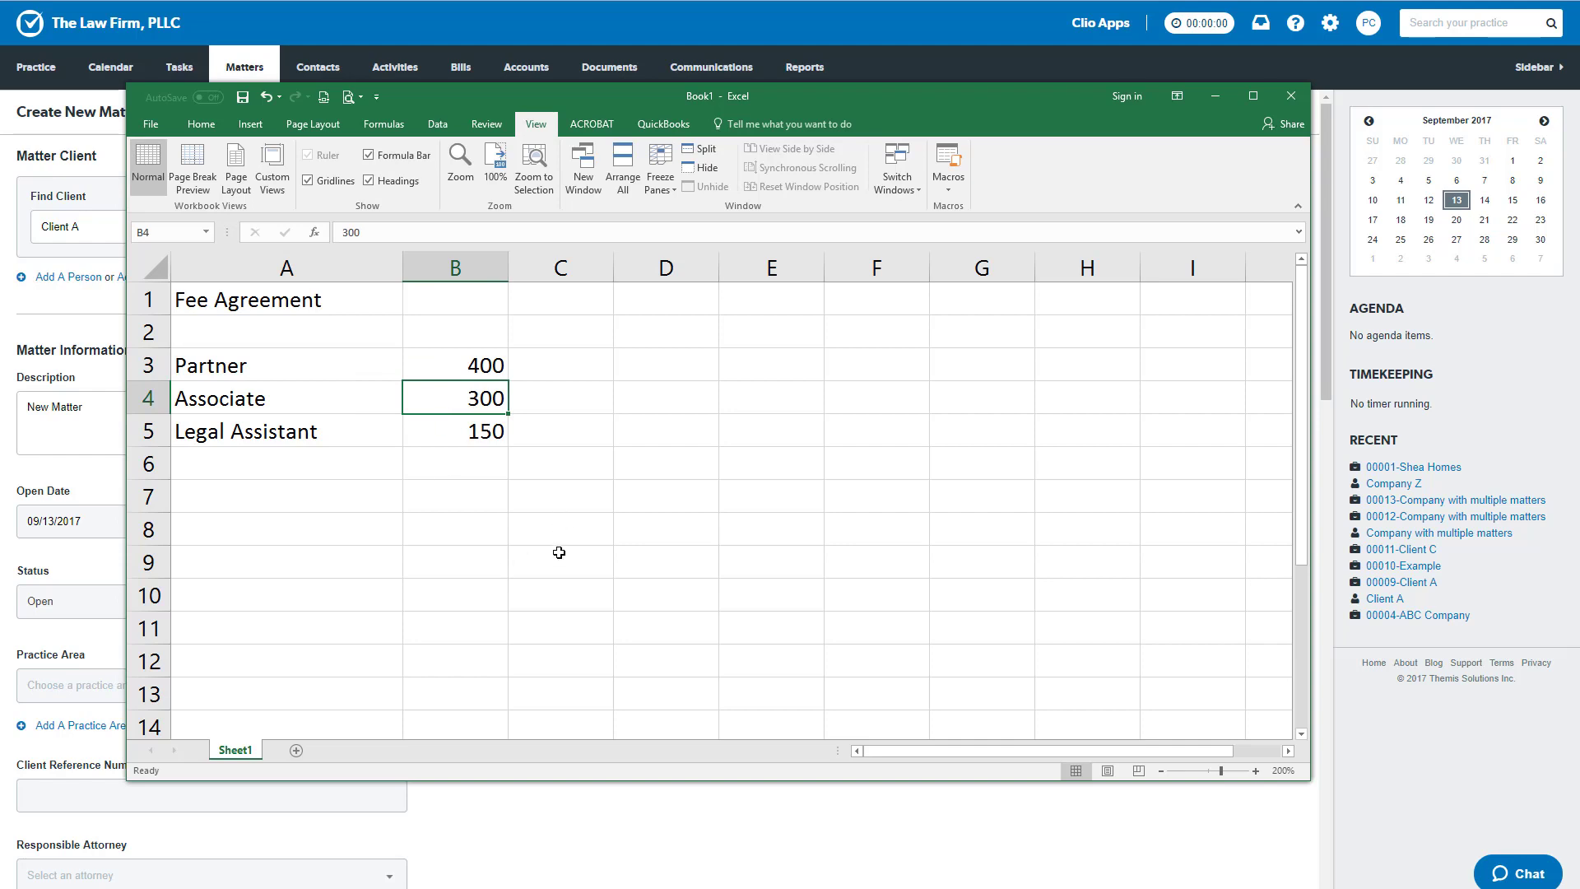
- Switch to Clio's new matter form and add a custom hourly rate of 400 for the Partner group under Matter Billing
left_click(623, 854)
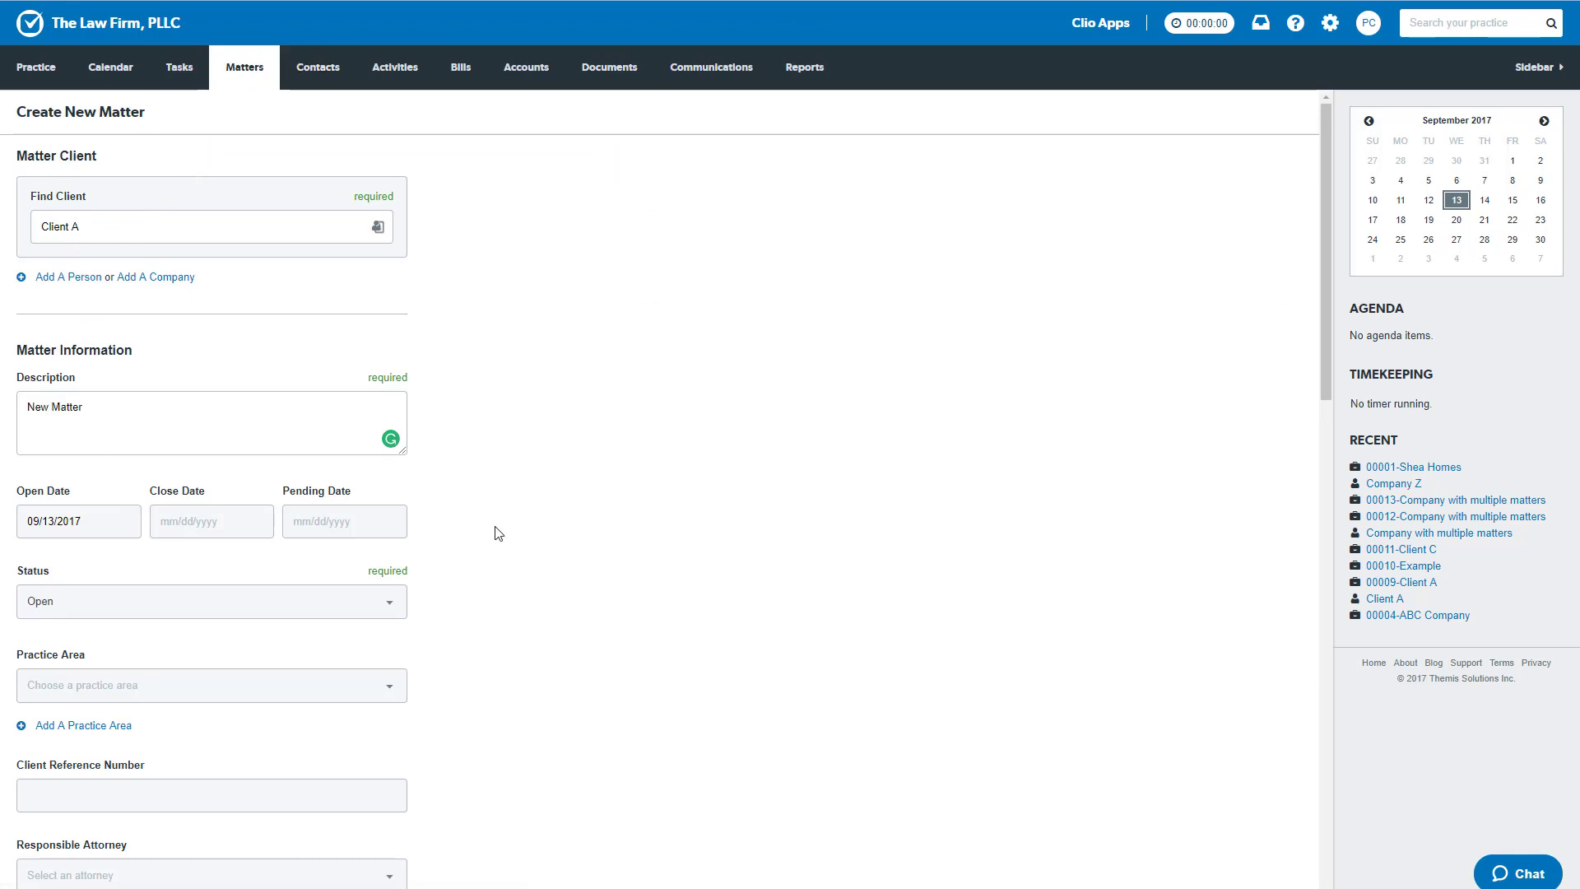
scroll(502, 569, "down", 7)
scroll(502, 569, "down", 9)
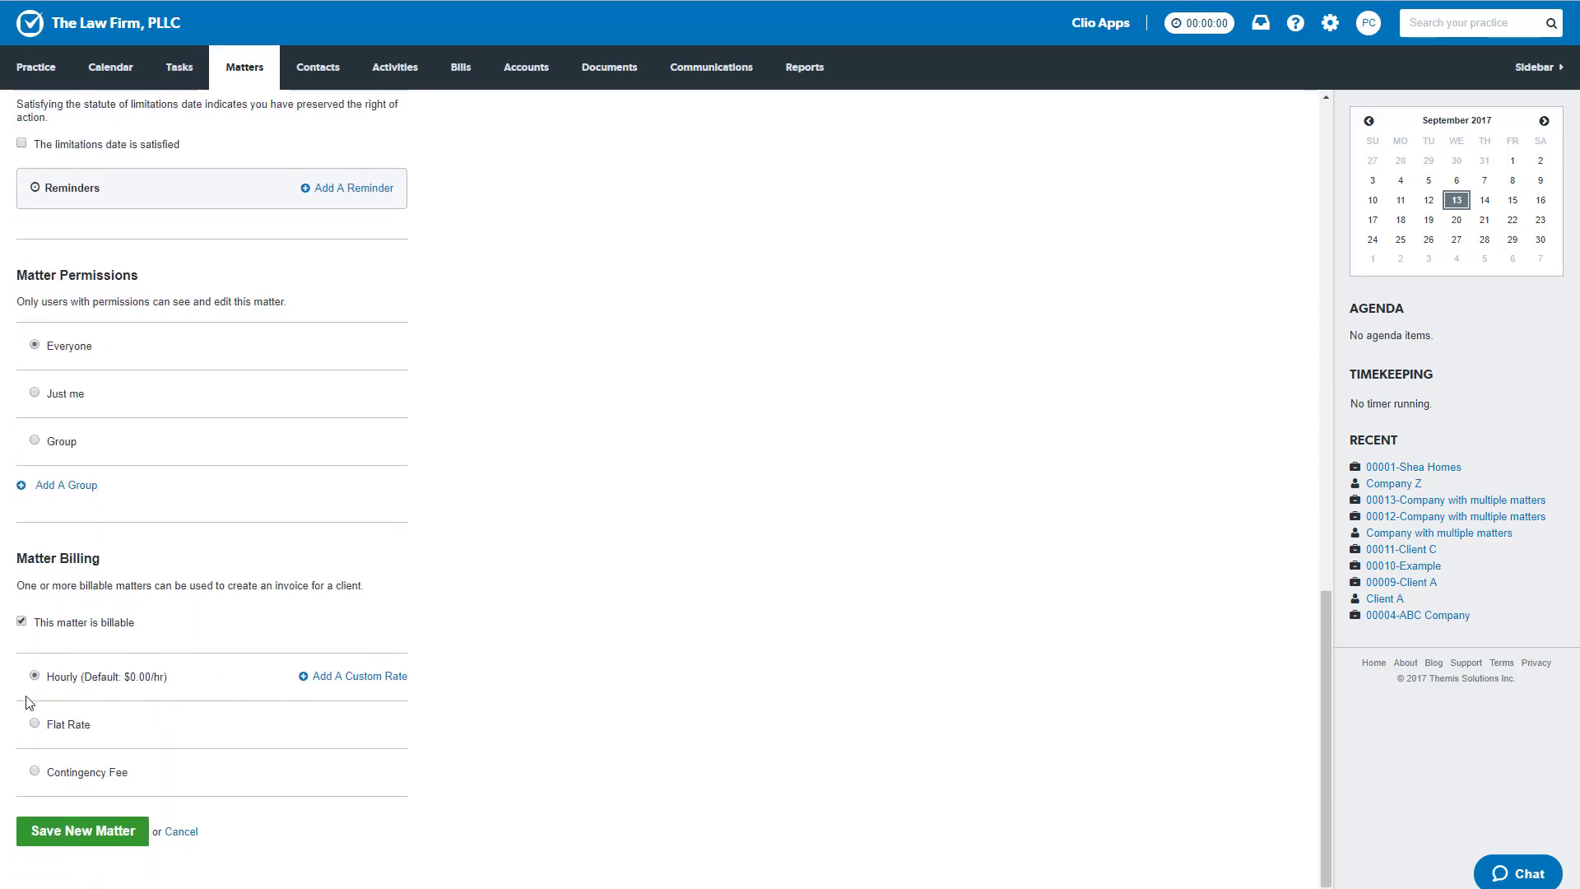
left_click(347, 678)
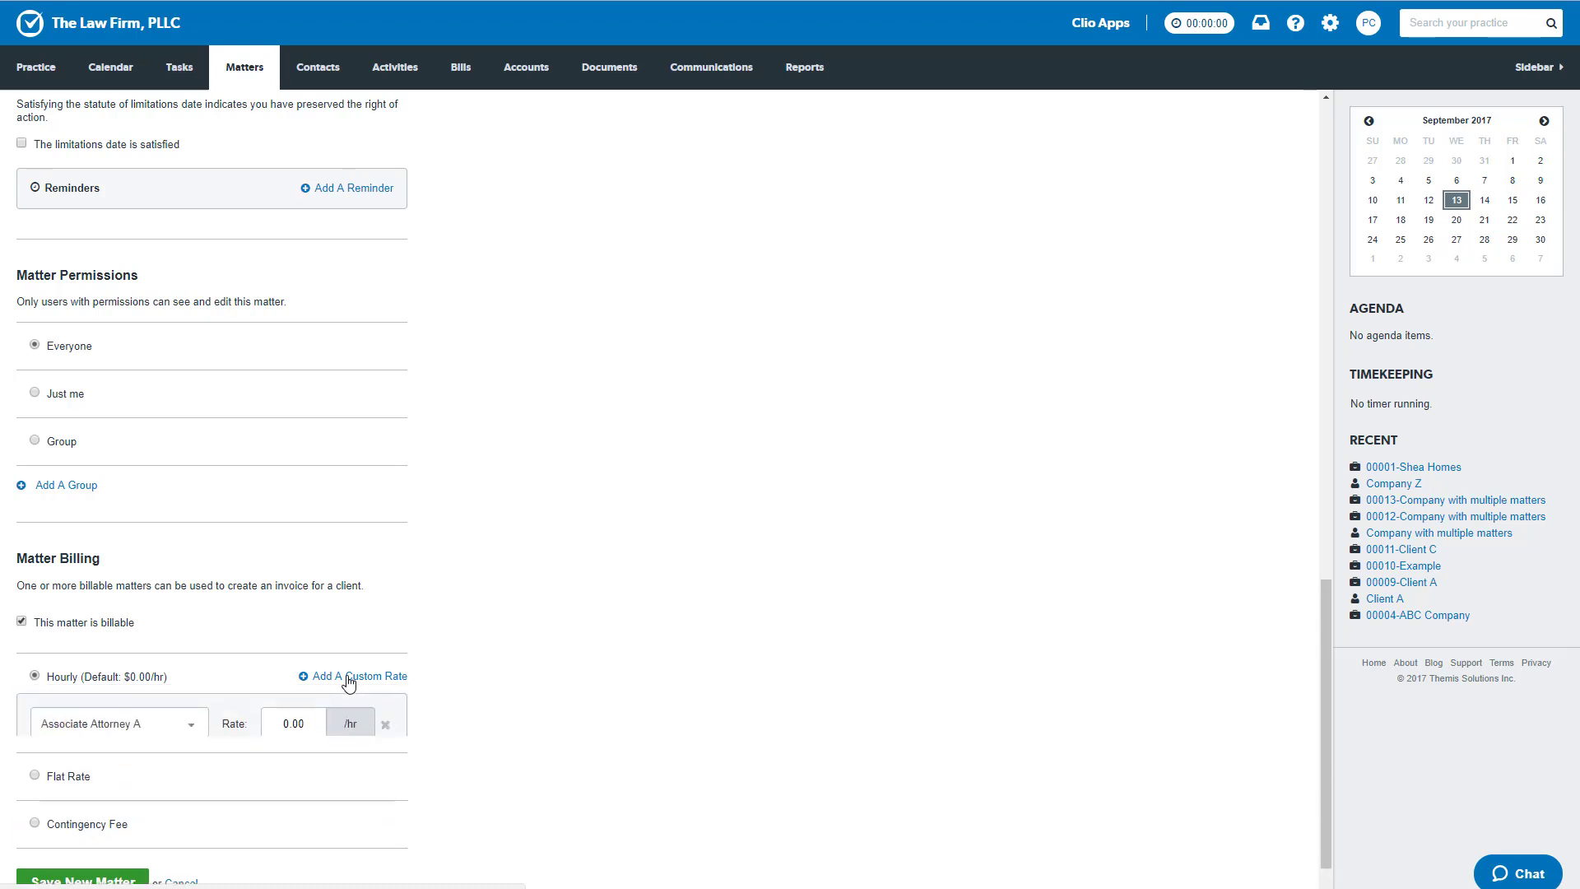
left_click(194, 729)
scroll(650, 708, "down", 1)
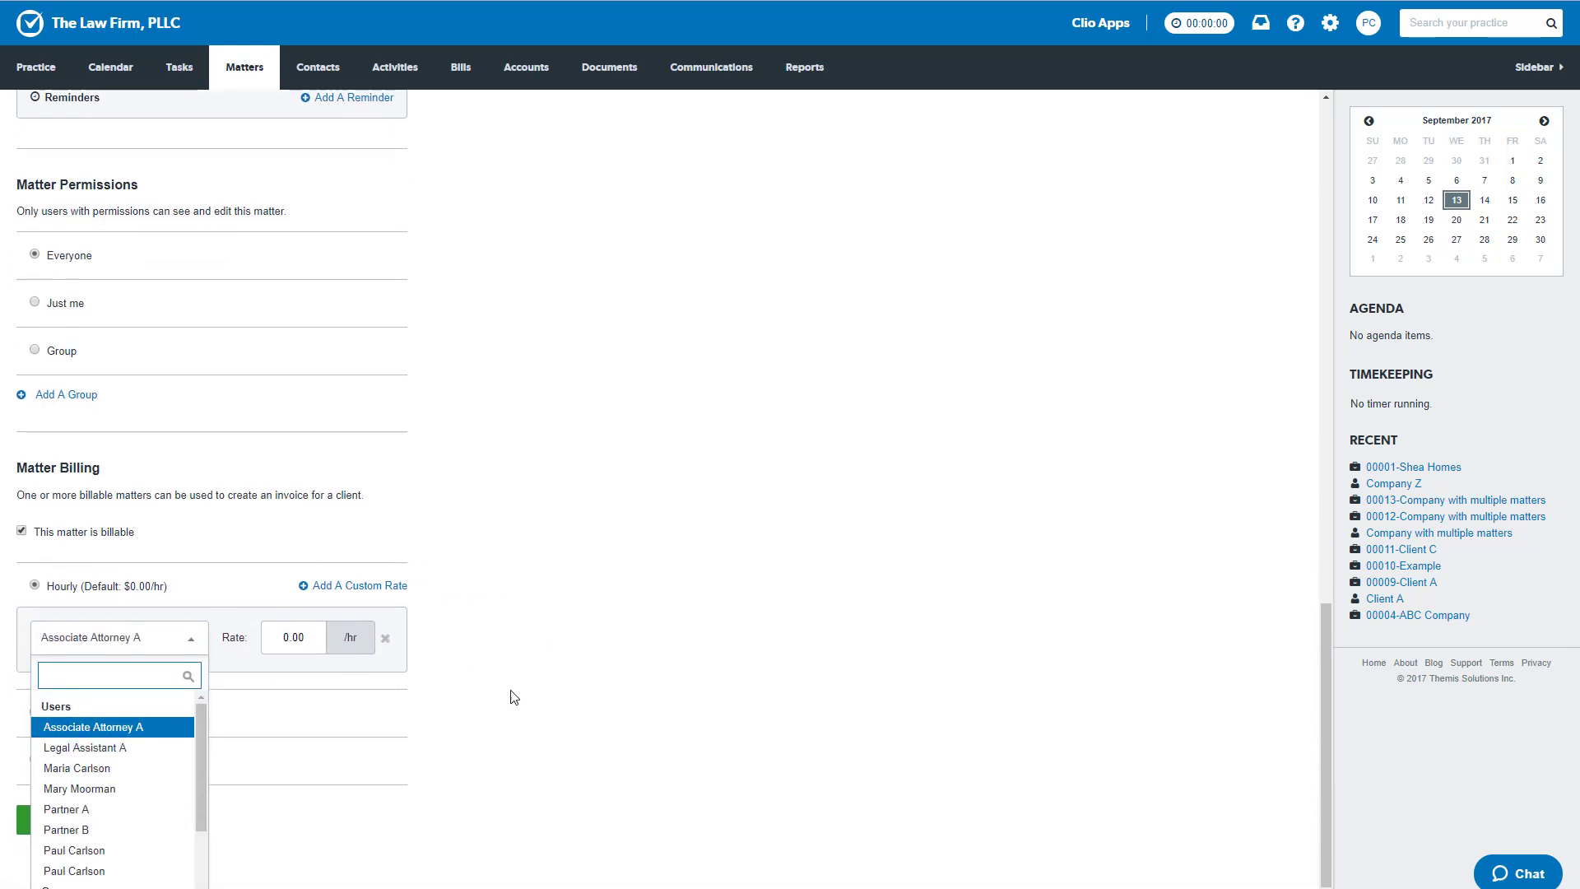
scroll(195, 773, "down", 1)
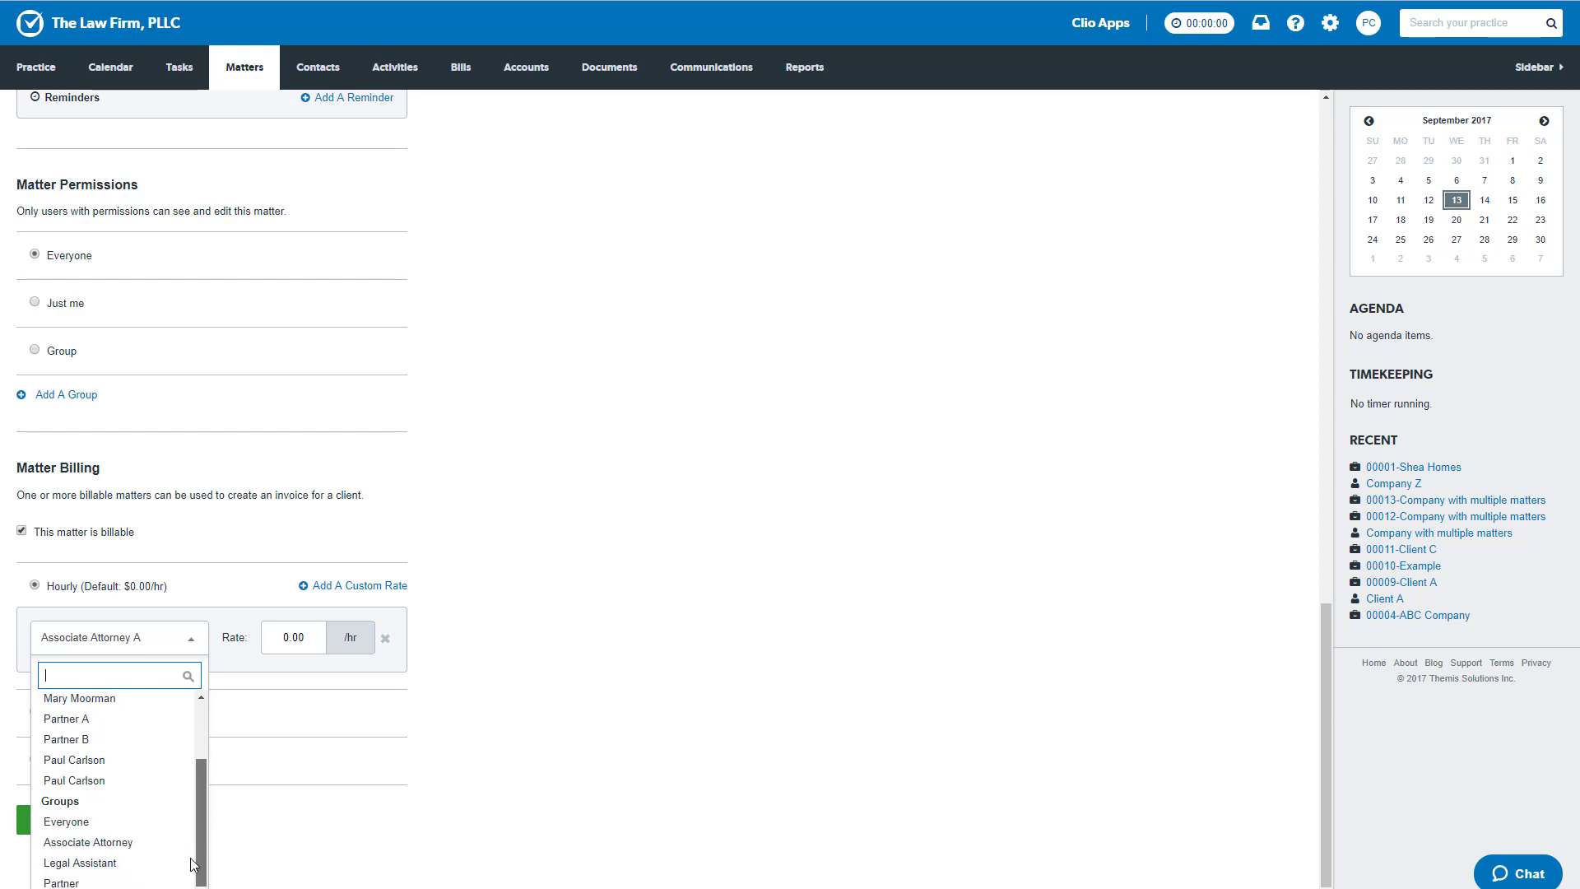
left_click(62, 883)
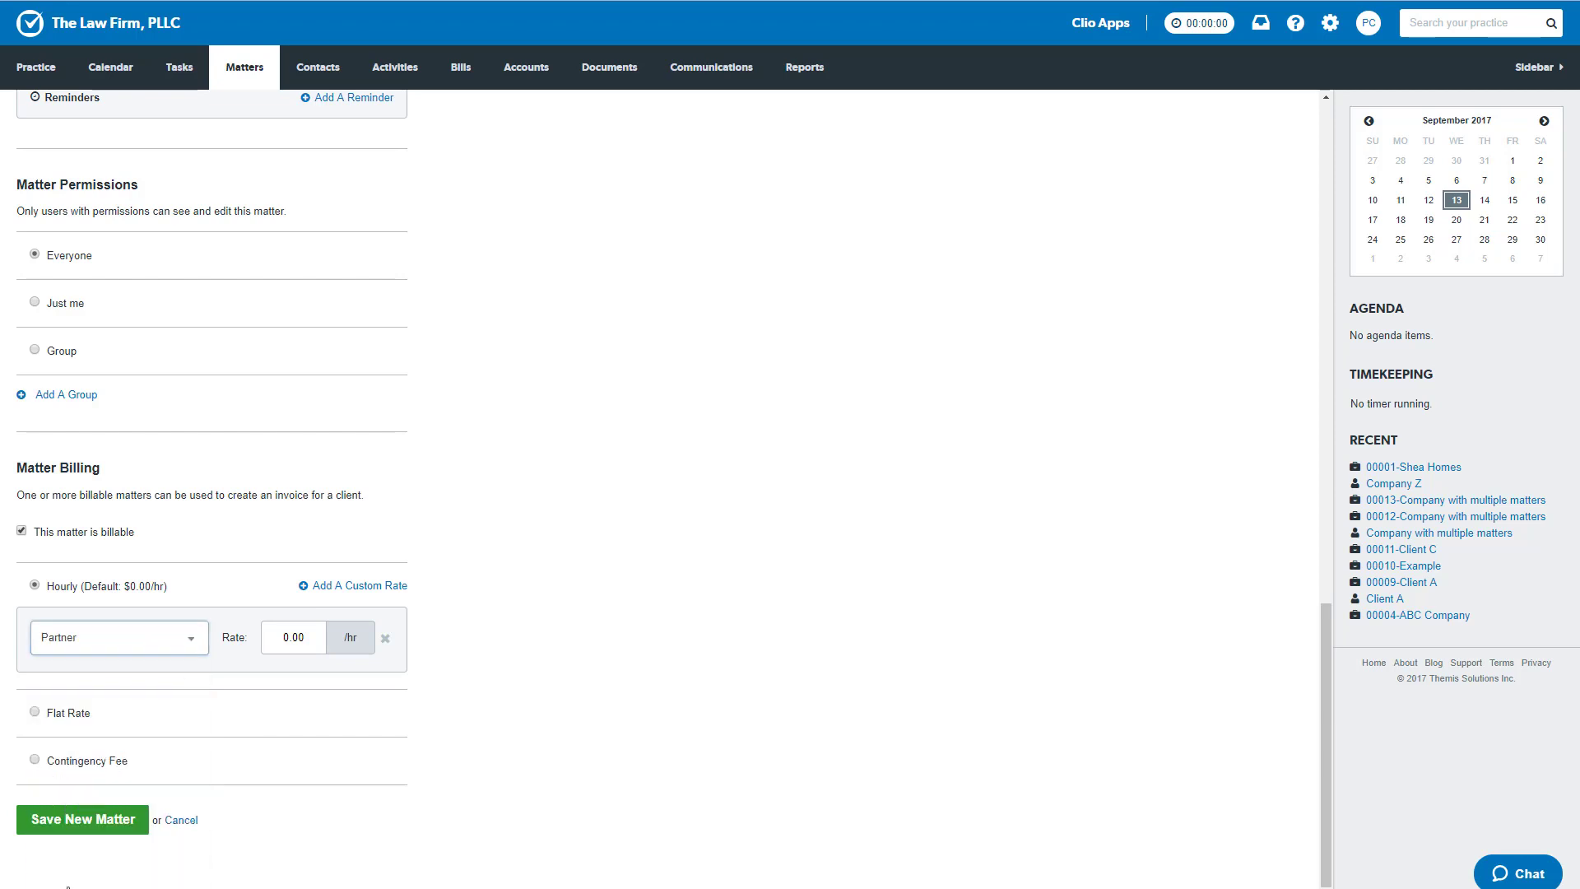
left_click(317, 645)
type("400")
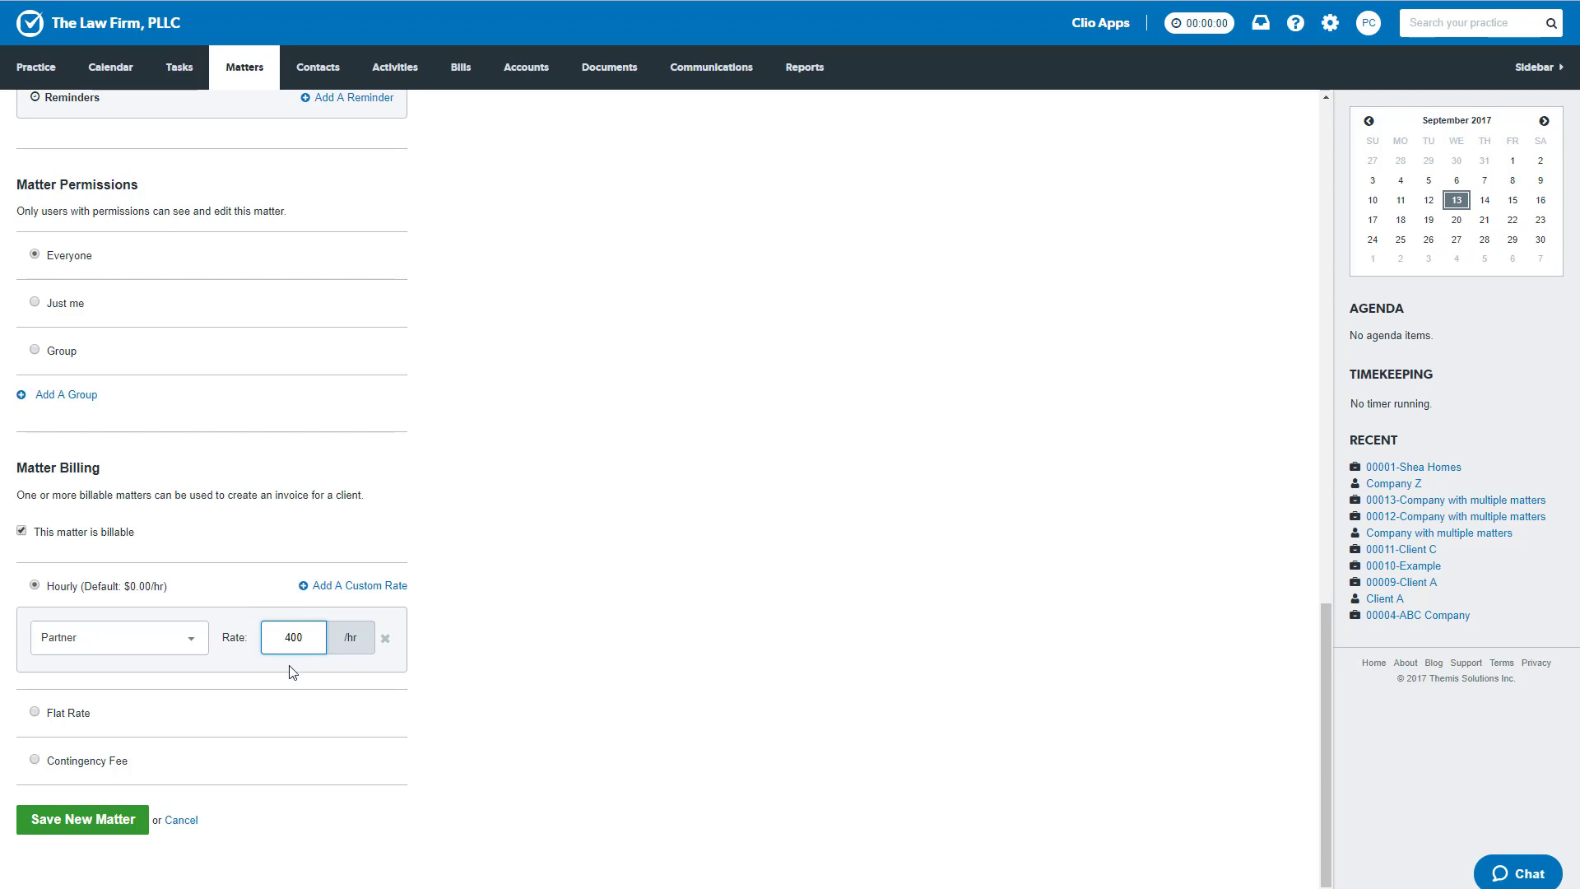
- Add a second custom hourly rate of 300 for the Associate Attorney group
left_click(362, 586)
left_click(191, 723)
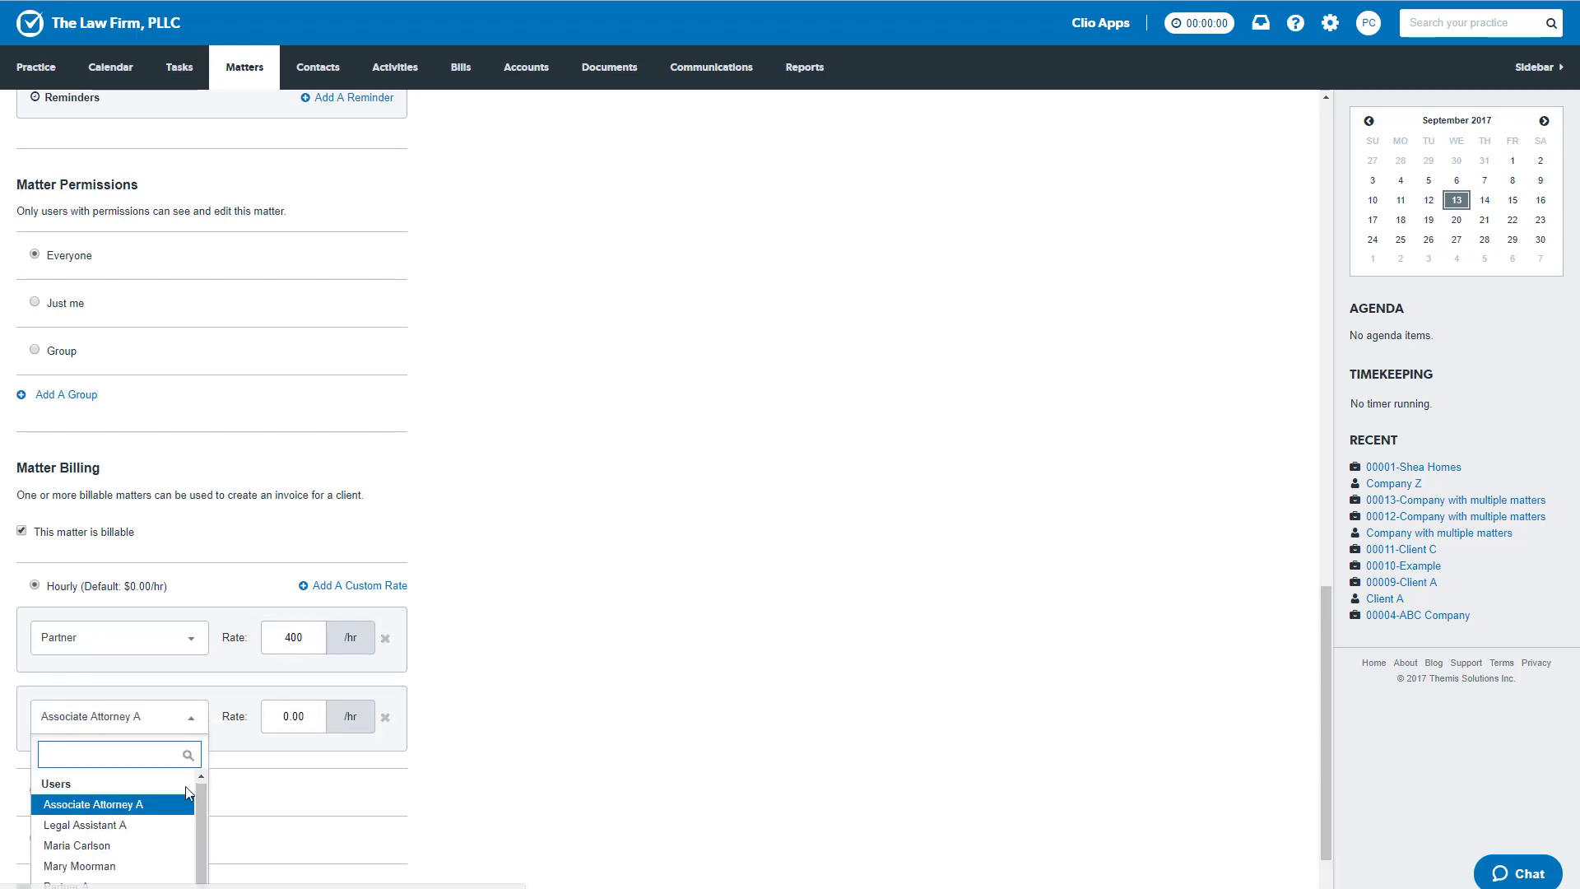
scroll(144, 823, "down", 3)
scroll(144, 831, "down", 1)
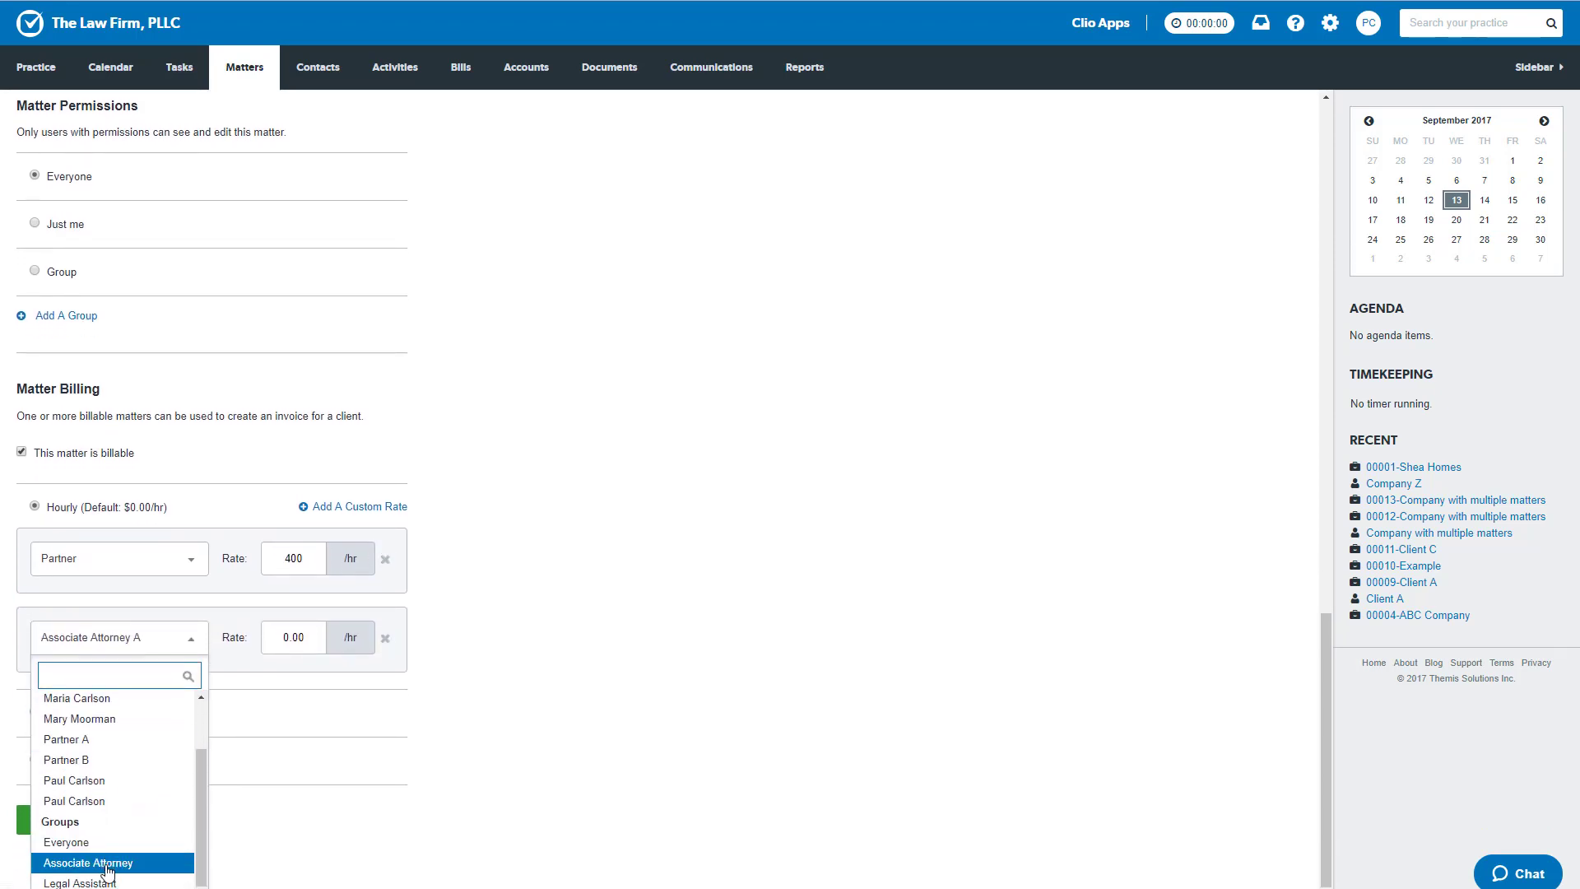
left_click(139, 860)
left_click(289, 637)
double_click(283, 636)
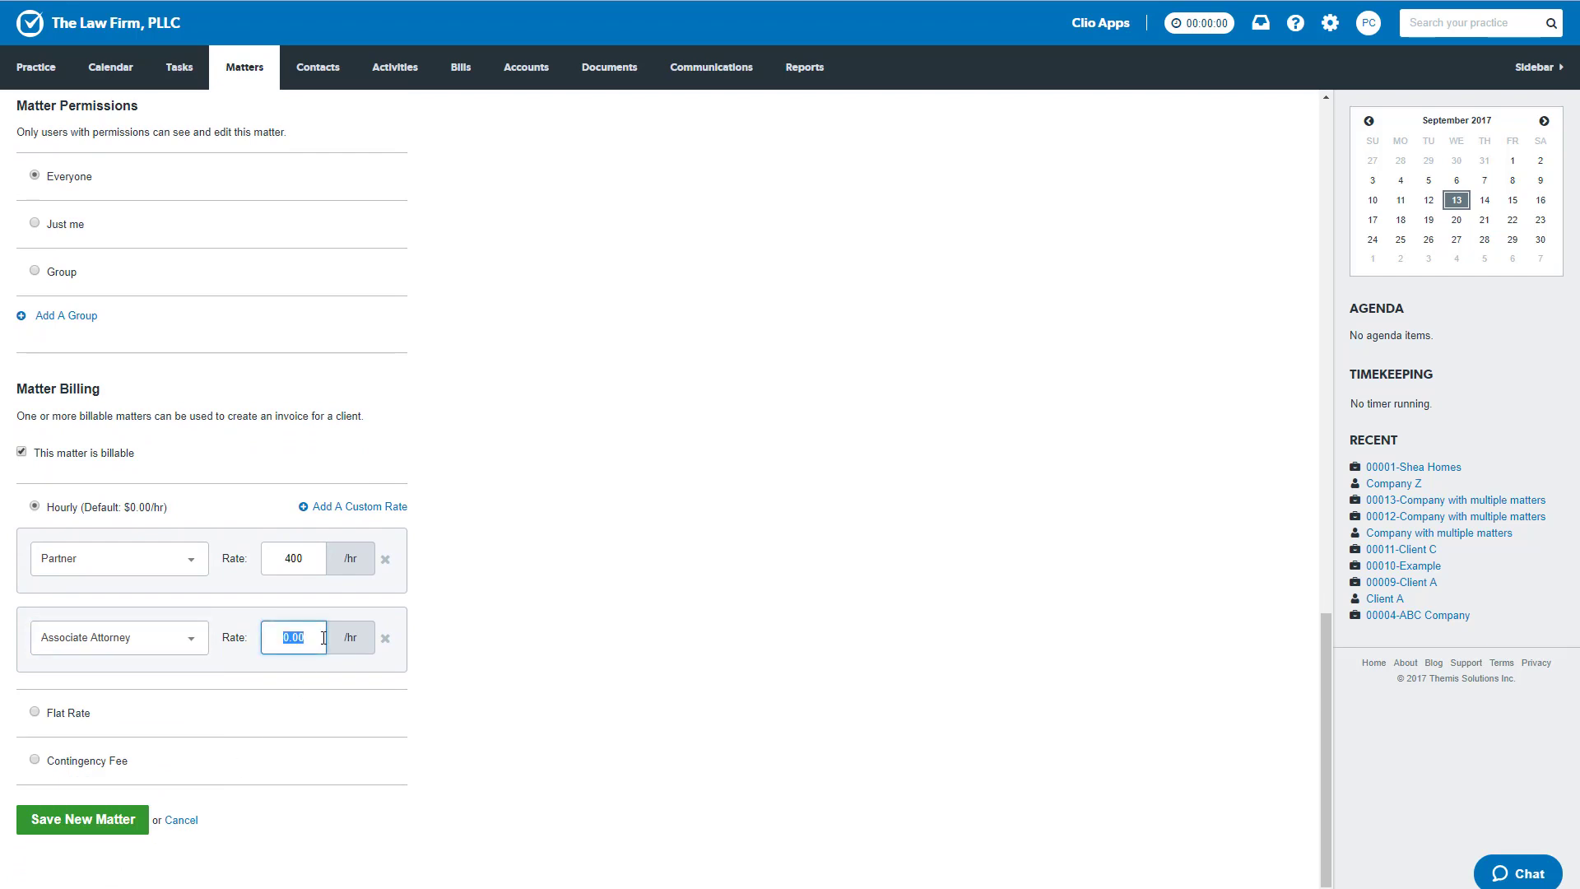
type("300")
key("alt+Tab")
key("alt+Tab")
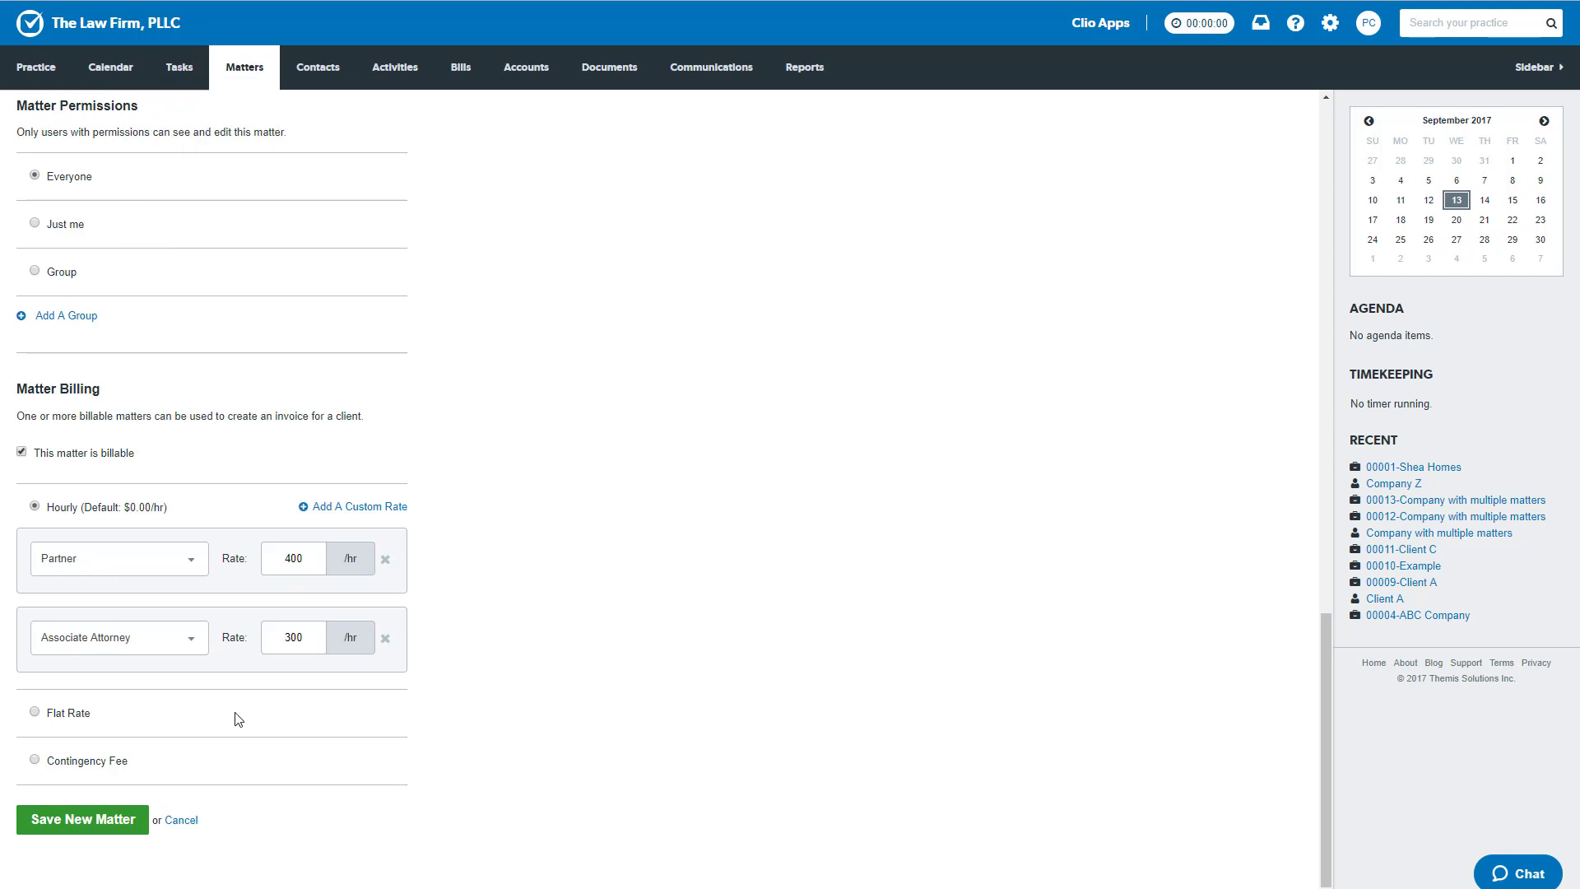
- Add a third custom hourly rate of 150 for the Legal Assistant group
left_click(350, 507)
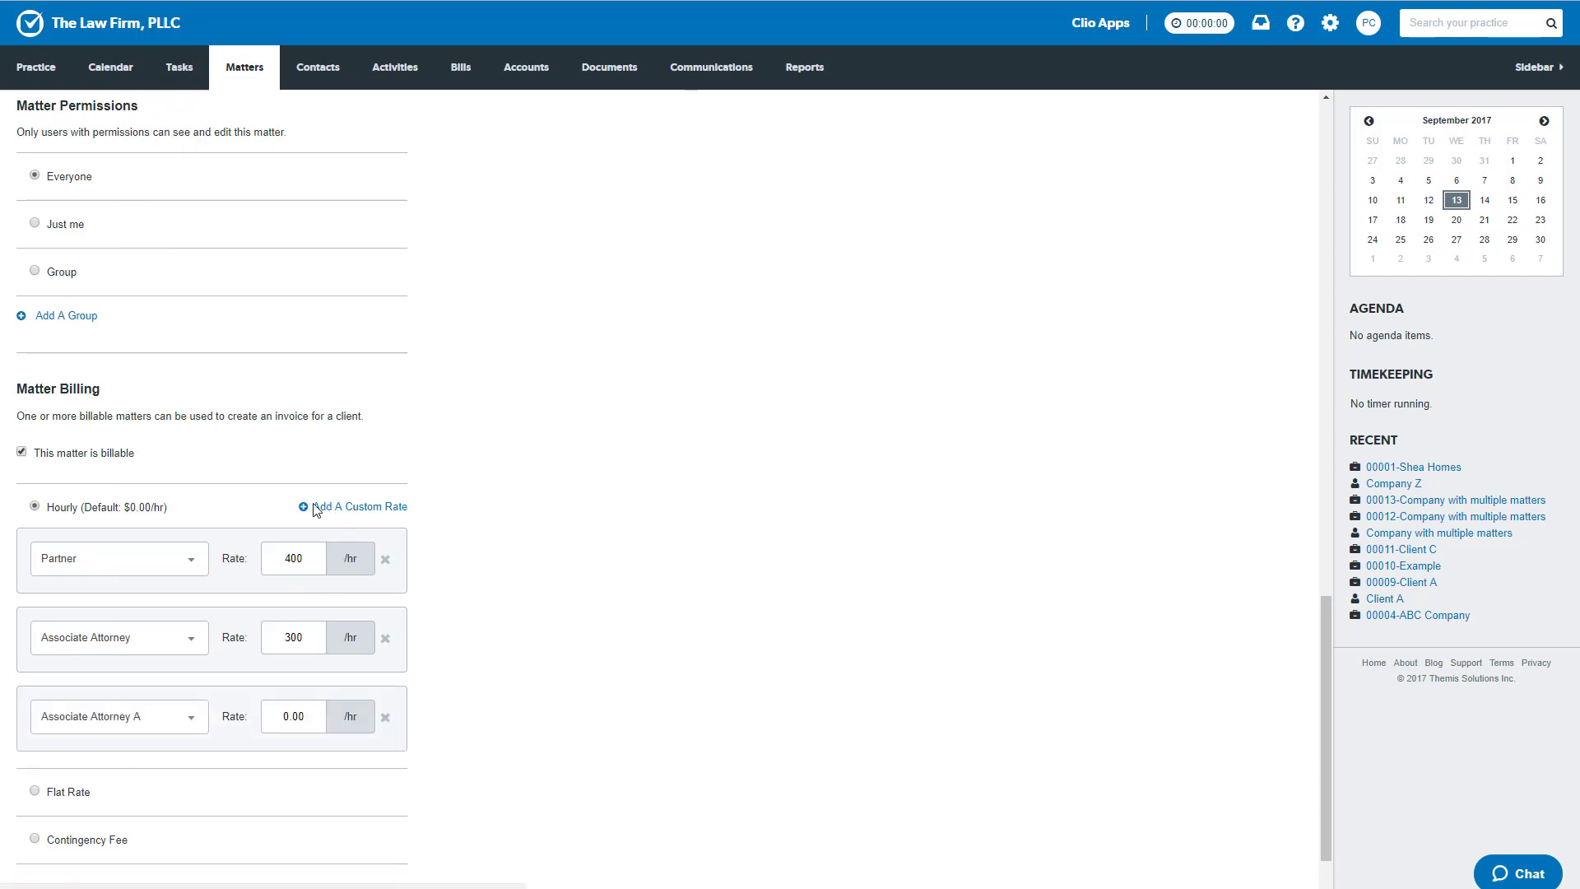
left_click(188, 727)
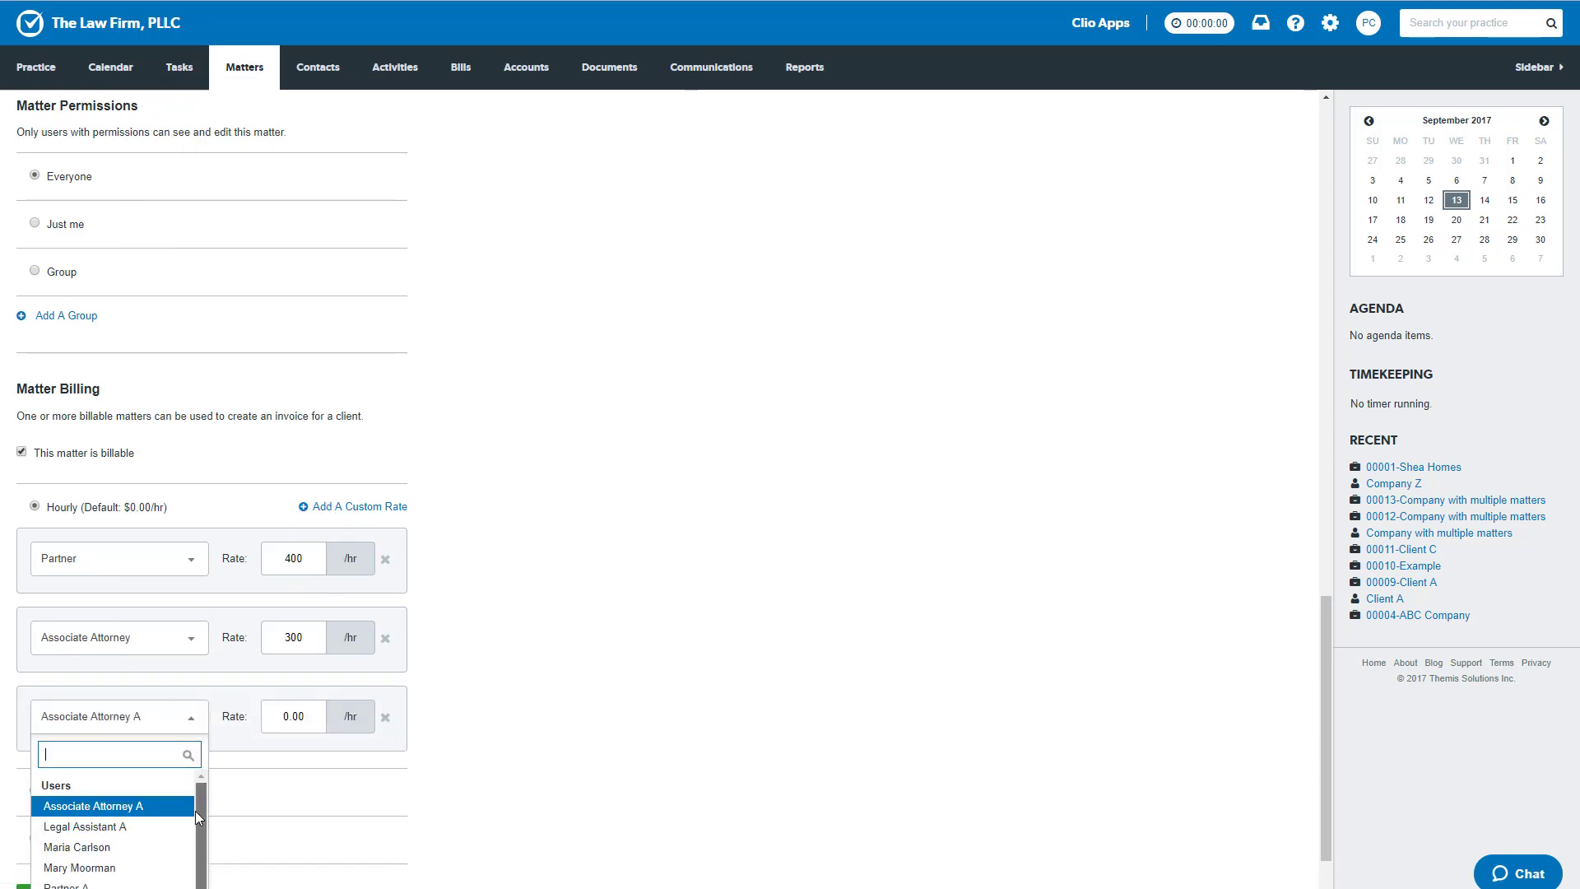
scroll(195, 811, "down", 1)
scroll(749, 753, "down", 1)
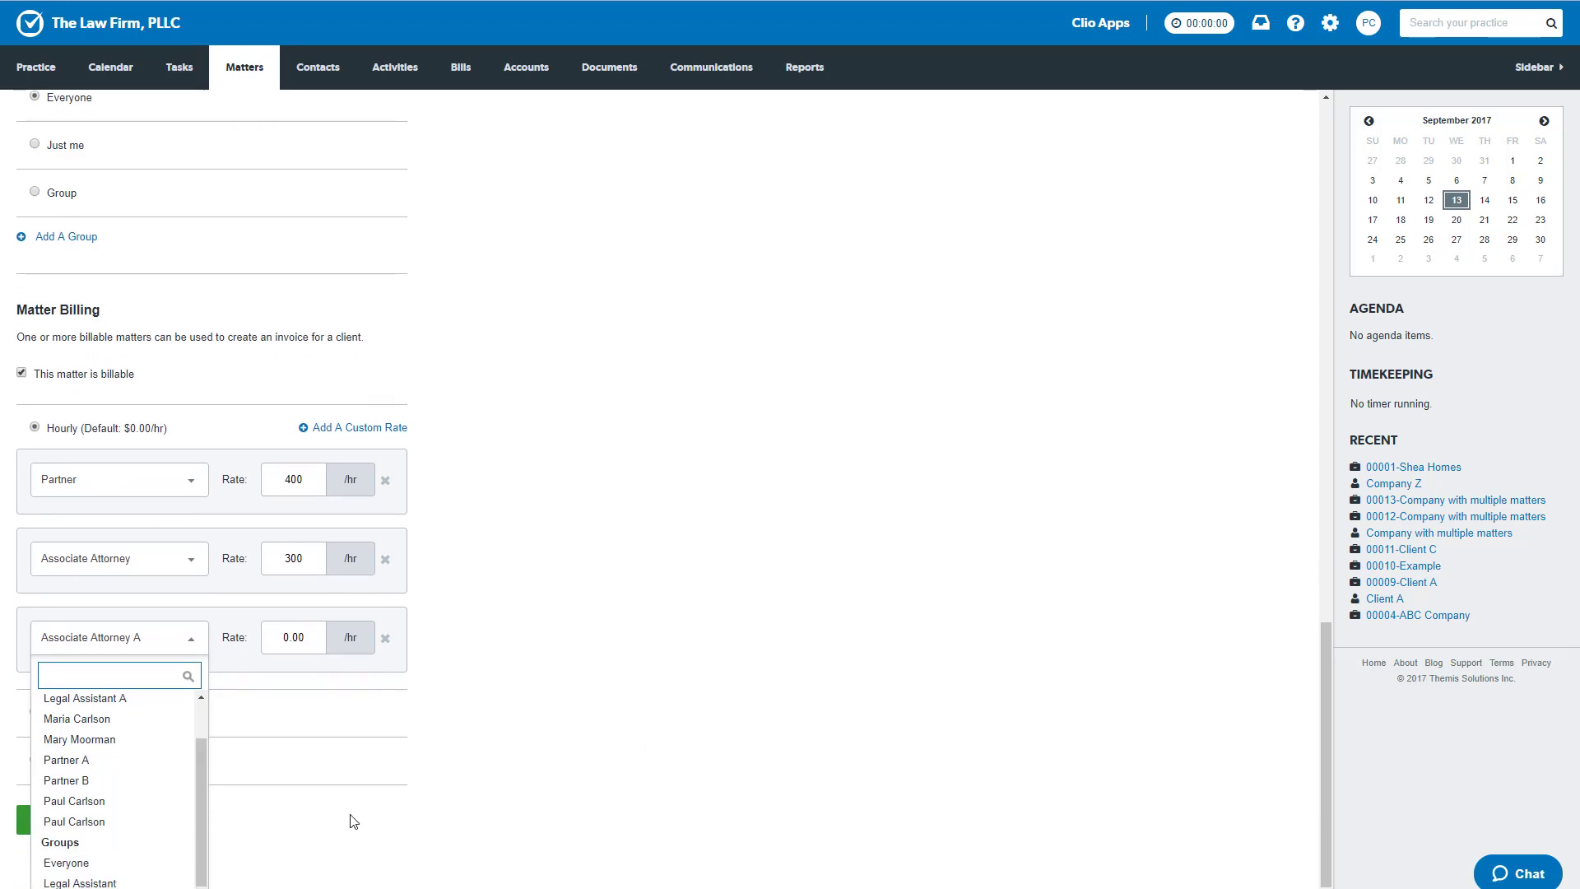
left_click(186, 879)
left_click(343, 645)
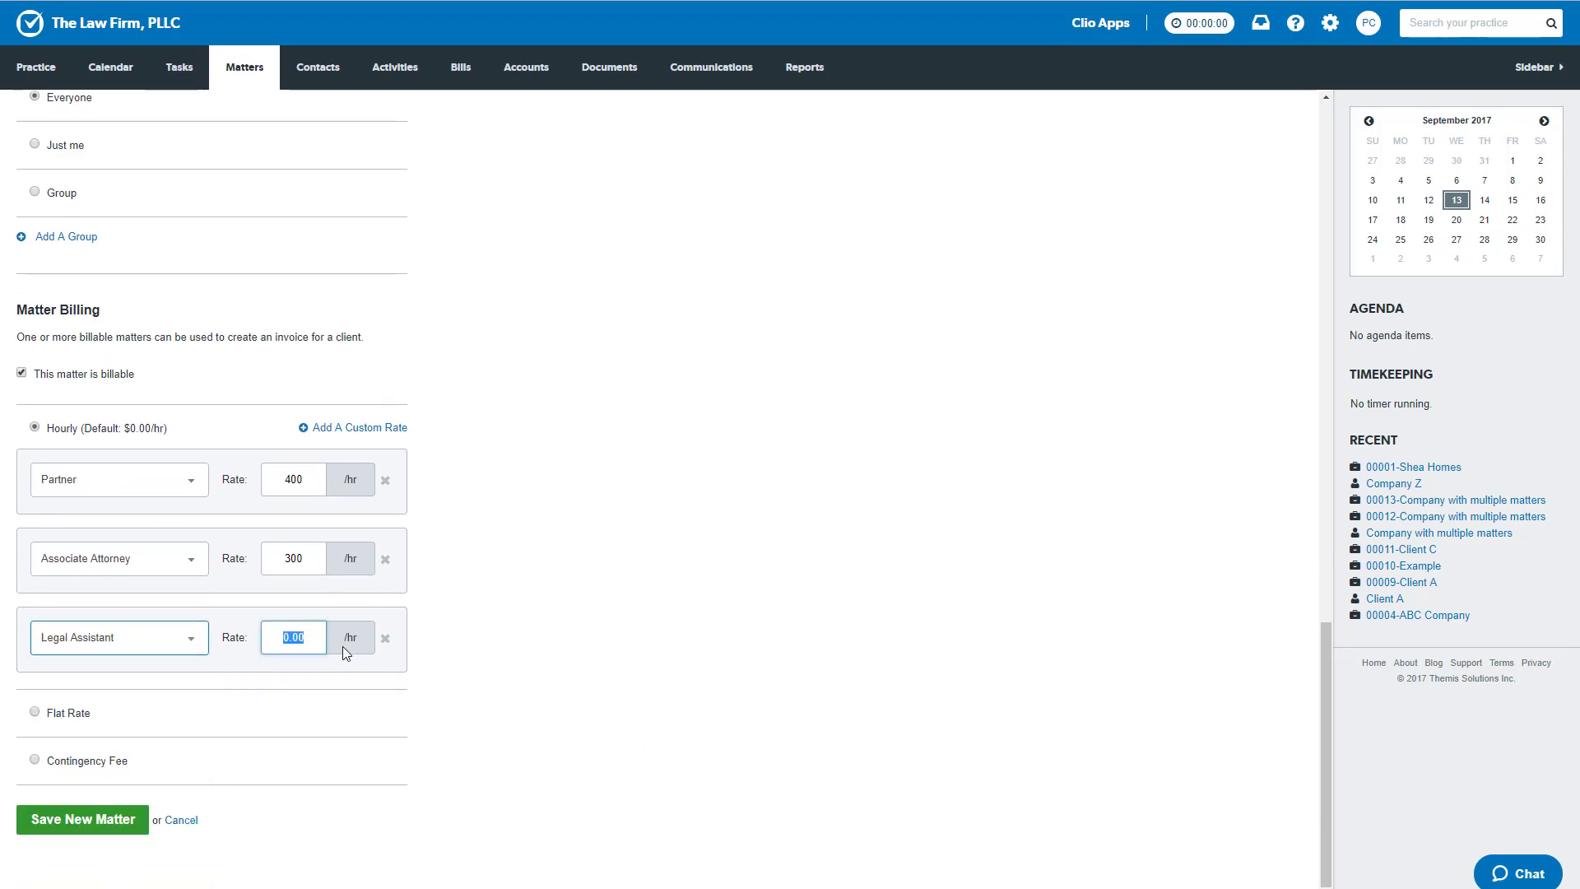
type("150")
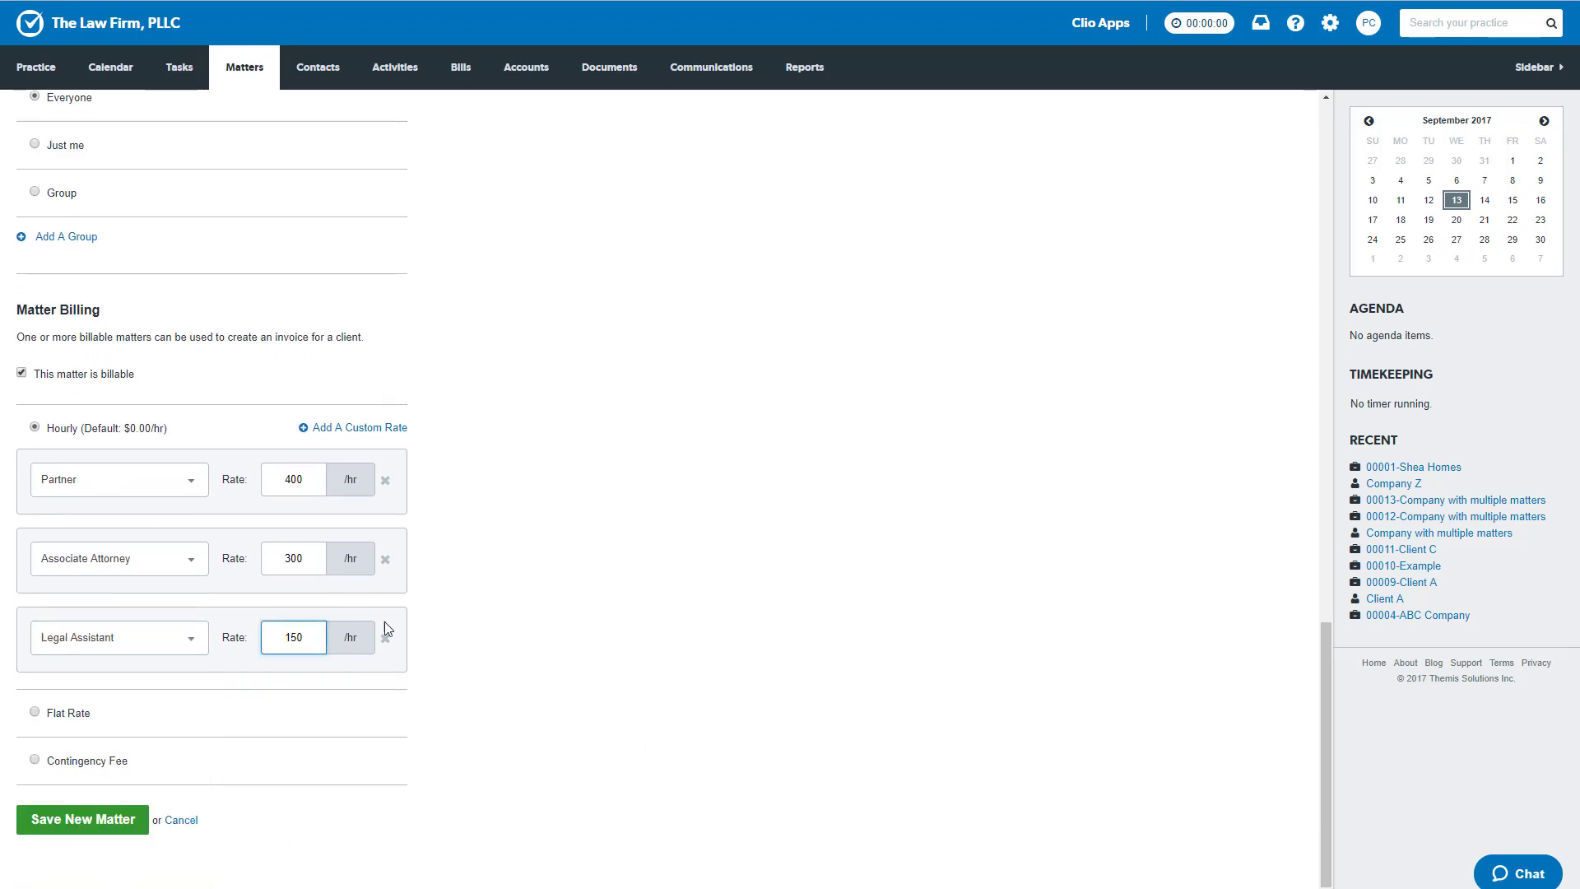
left_click(570, 607)
- Switch to Excel and review the fee agreement table in A1:B5
left_click(572, 888)
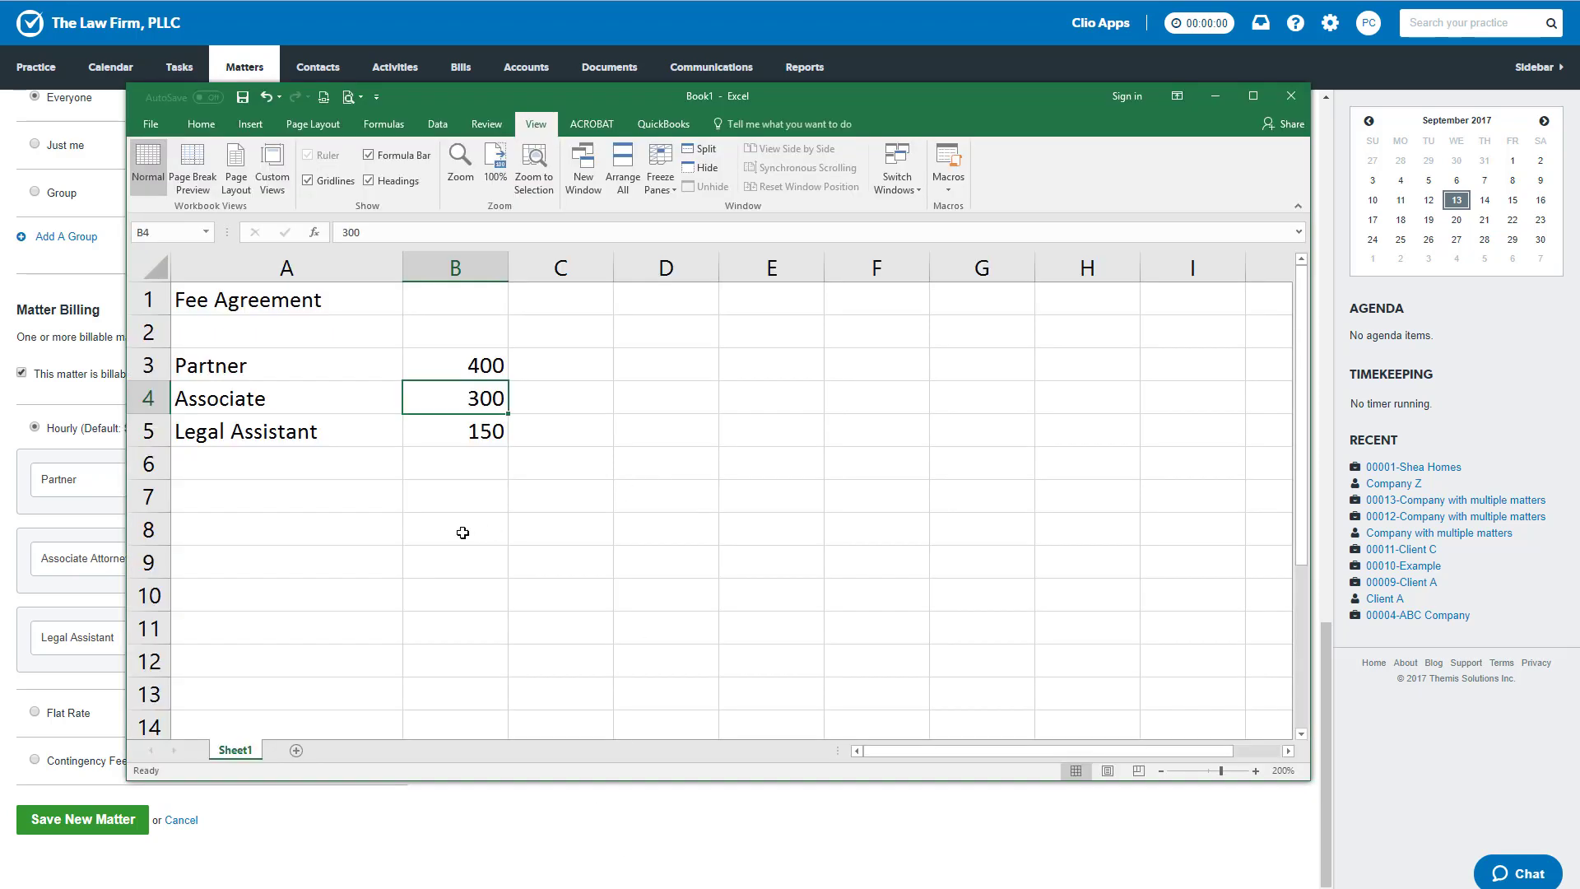
left_click(461, 531)
left_click_drag(251, 305, 493, 440)
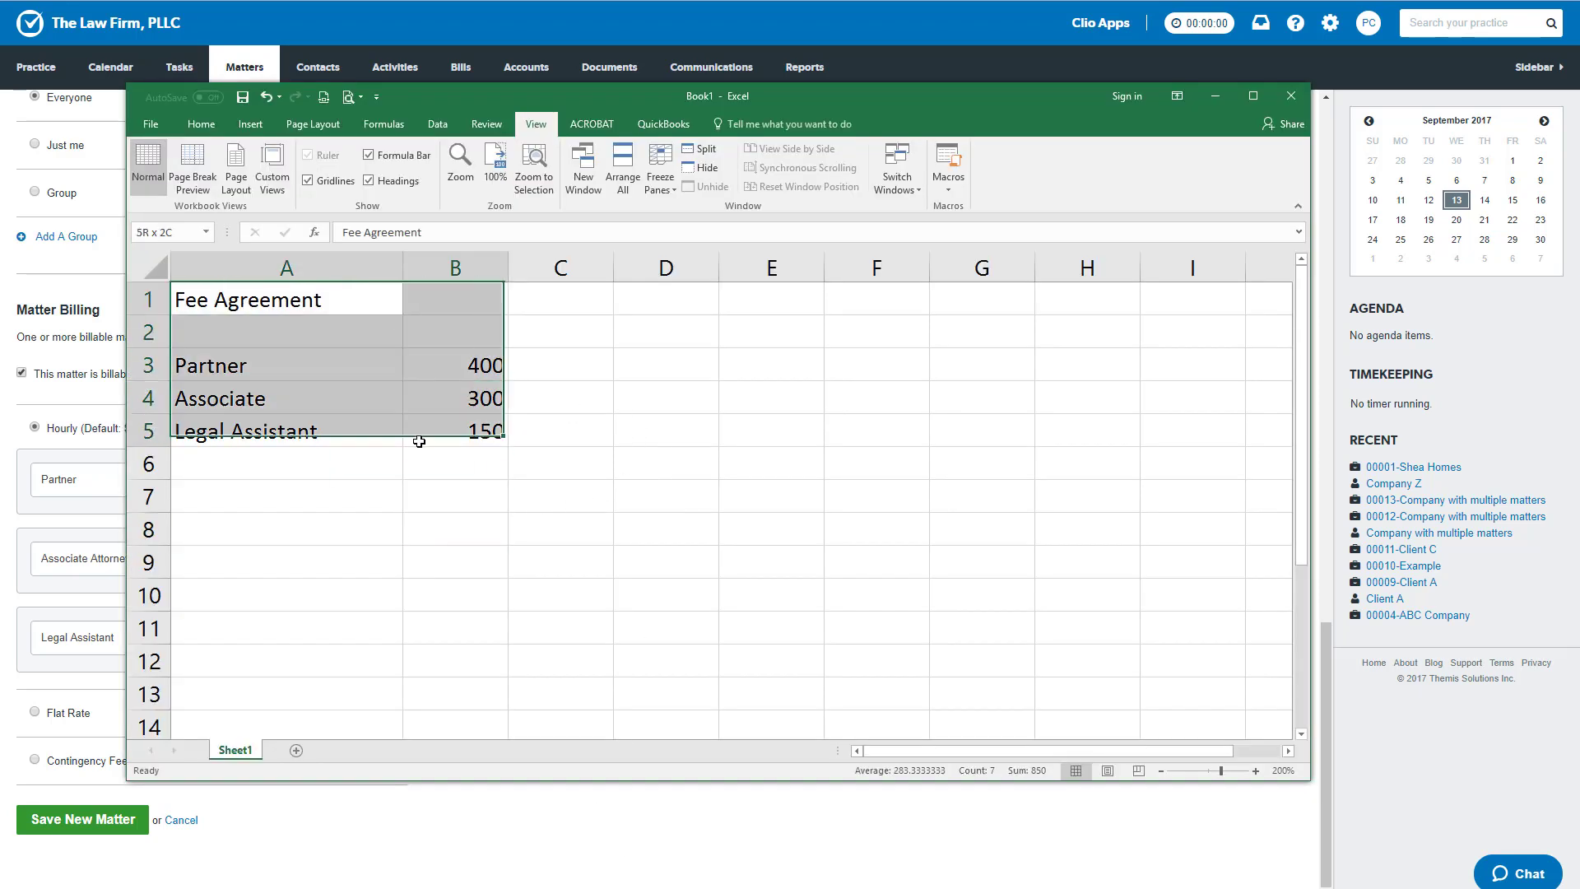
left_click(565, 497)
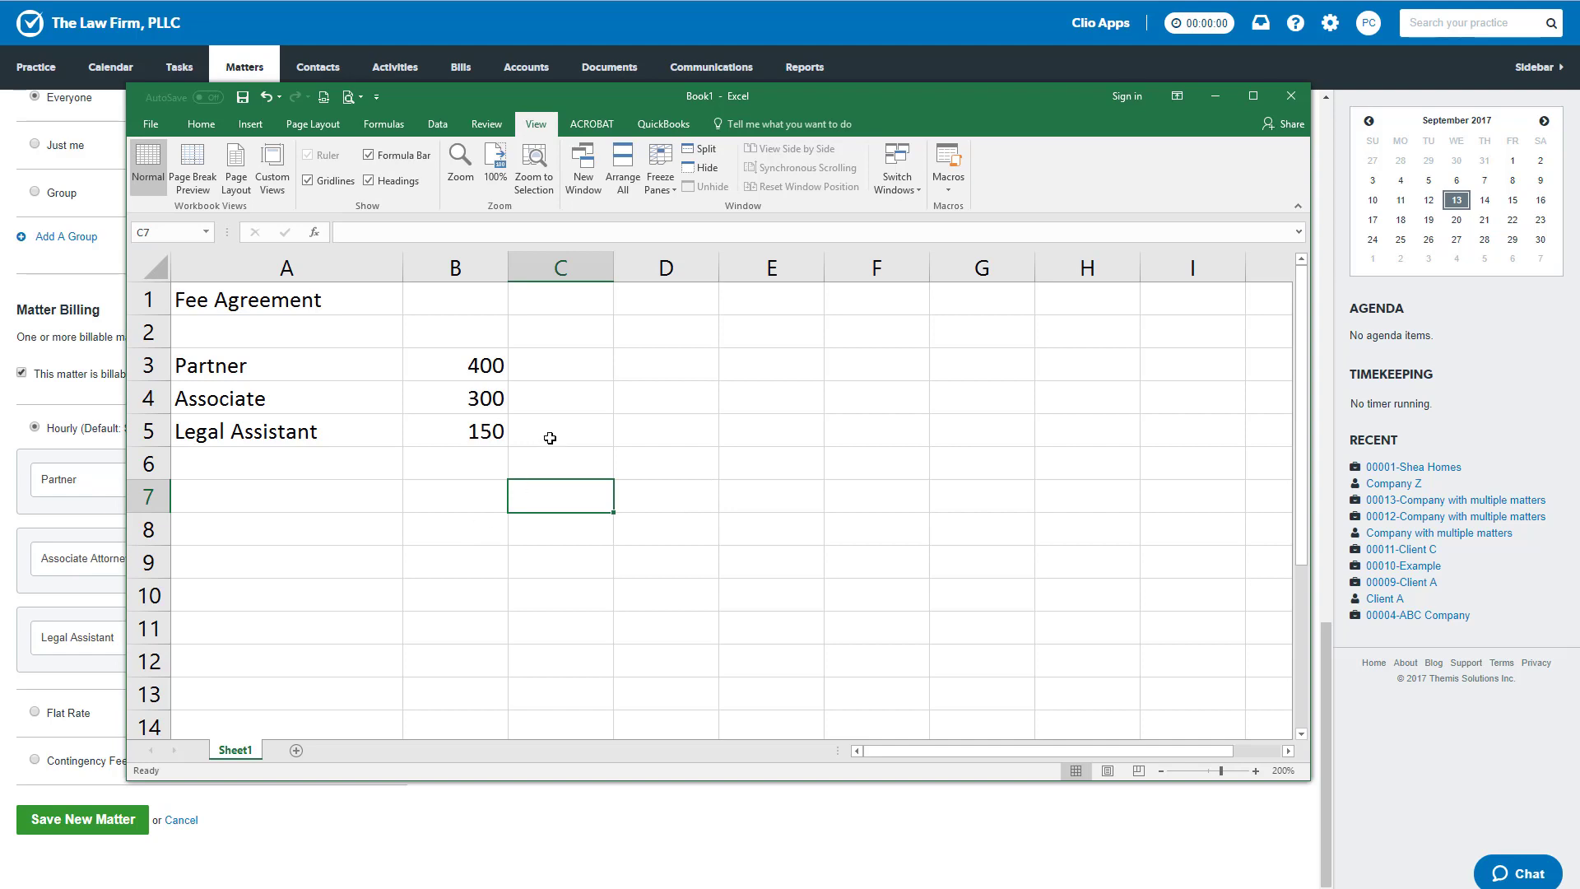
- Enter the alternative rates 375, 275 and 125 in C3:C5 for partner, associate and legal assistant
left_click(575, 365)
type("375")
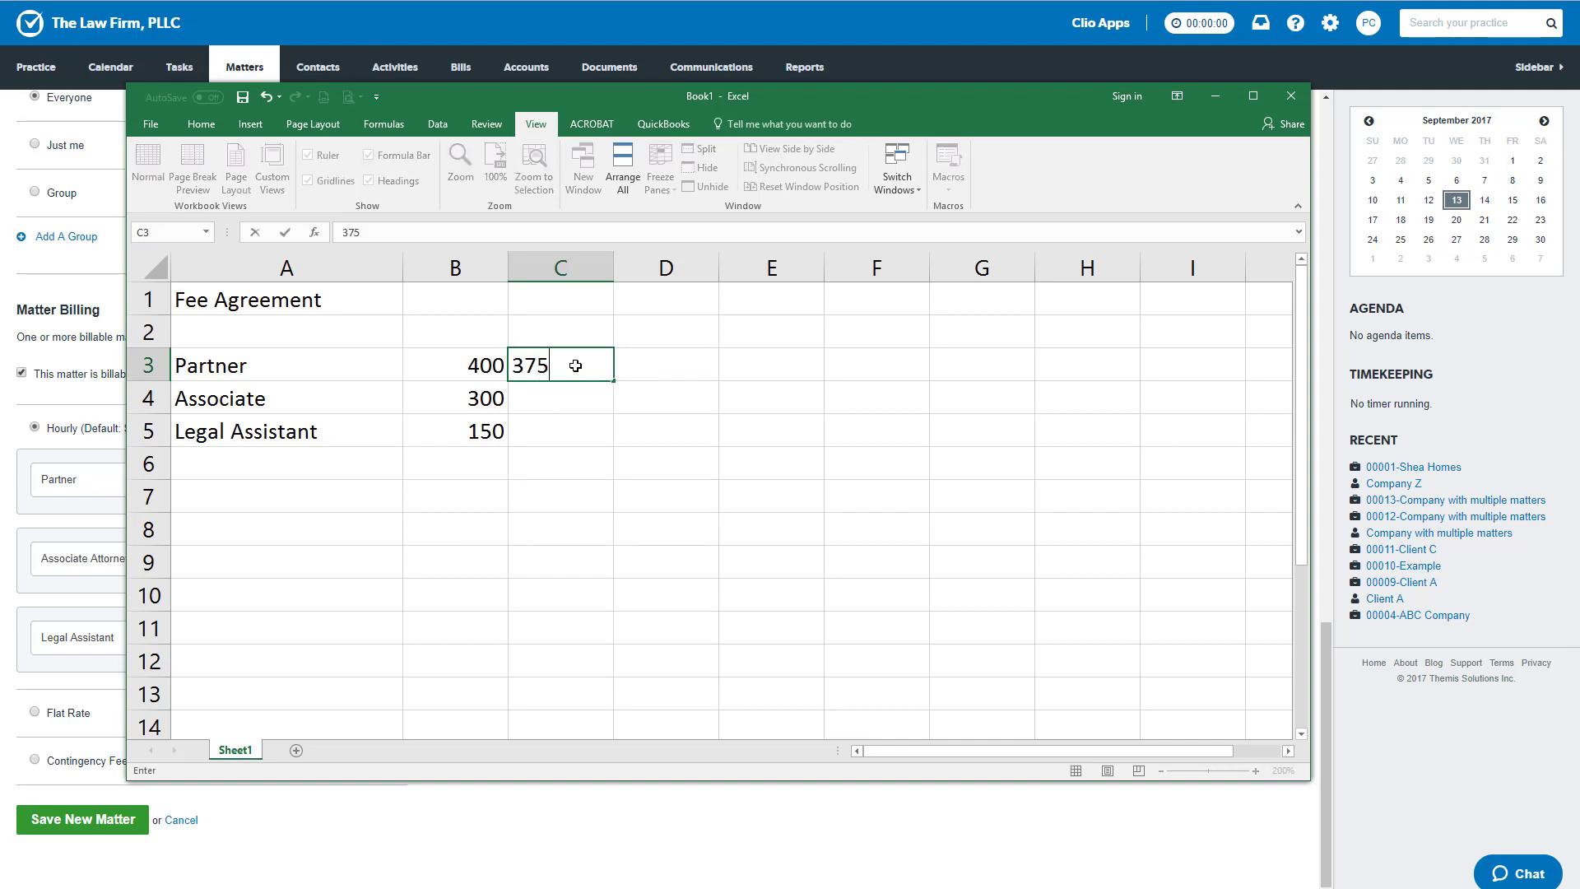
key("Return")
type("275")
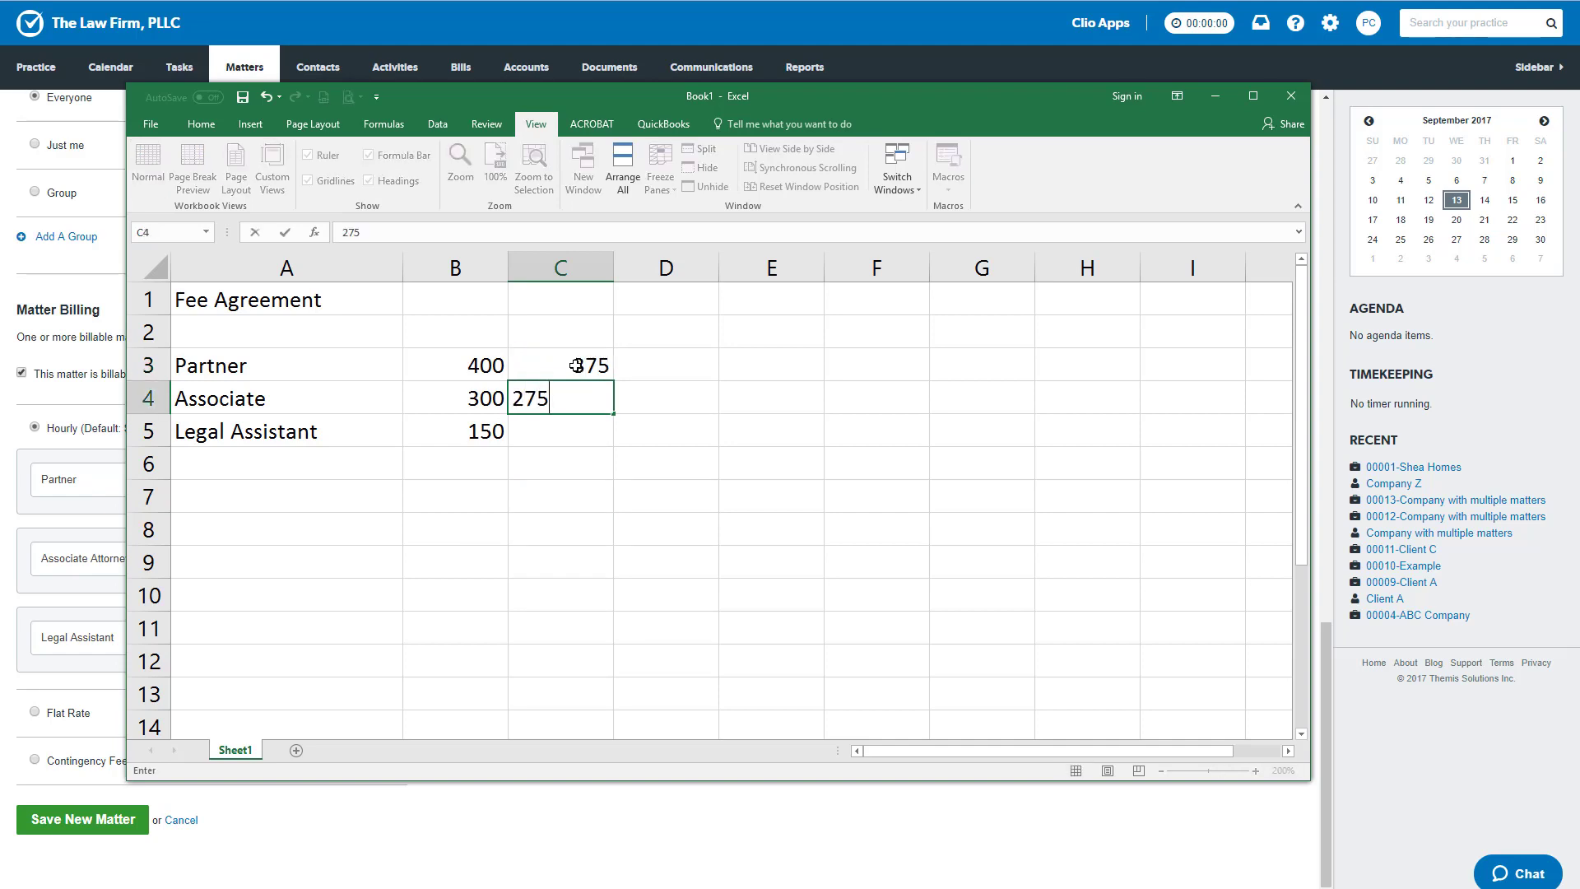
key("Return")
type("125")
key("Return")
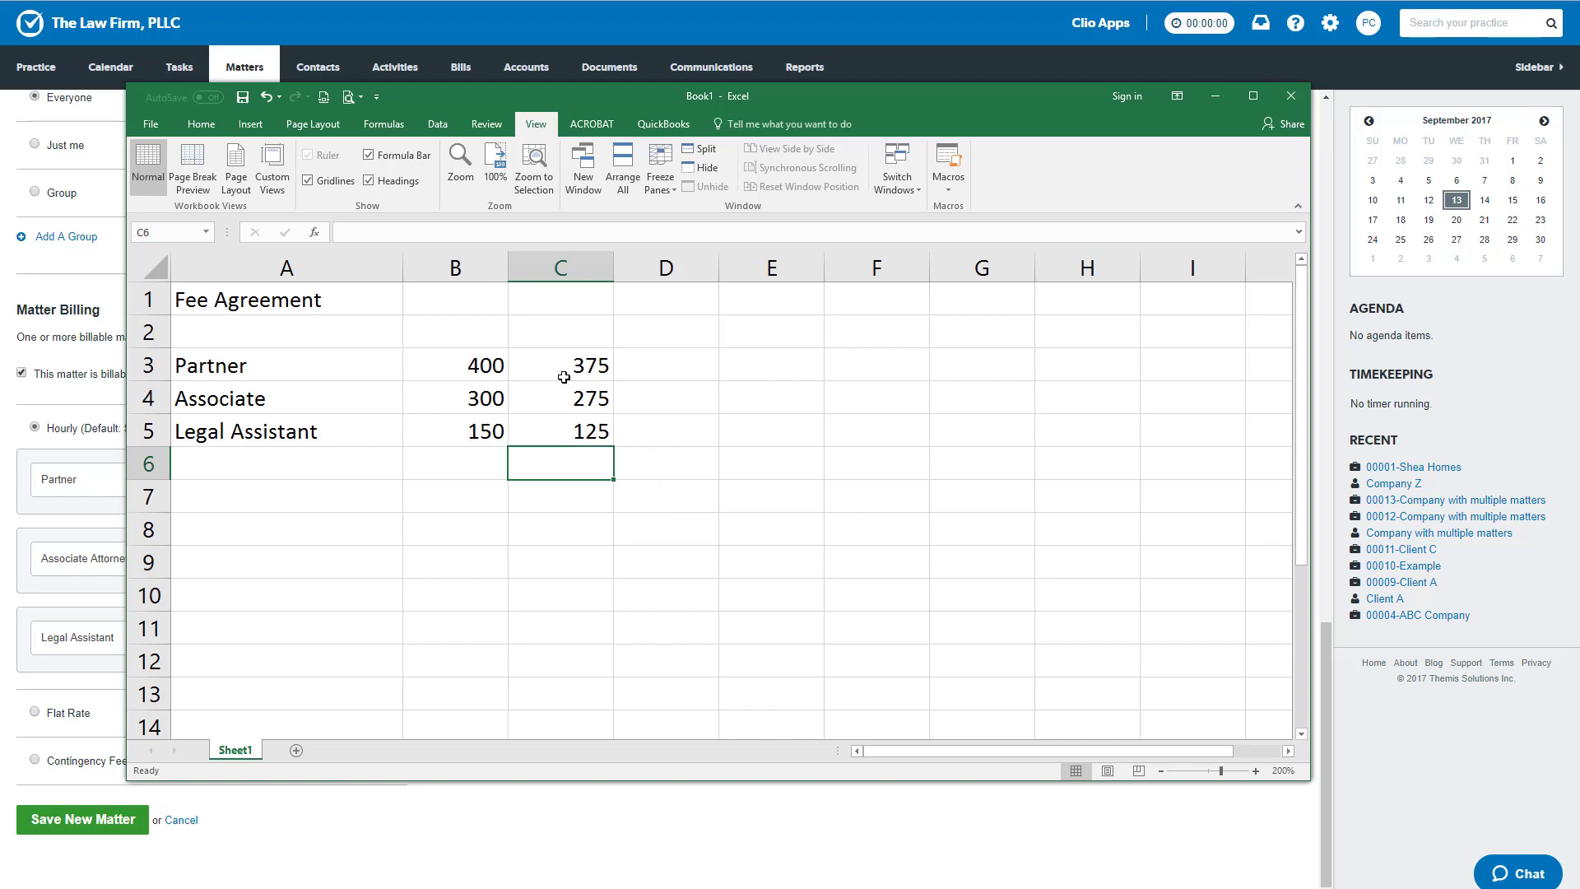
- Clear the alternative rates from C3:C5 and switch to Clio's new matter form
left_click_drag(568, 367, 547, 422)
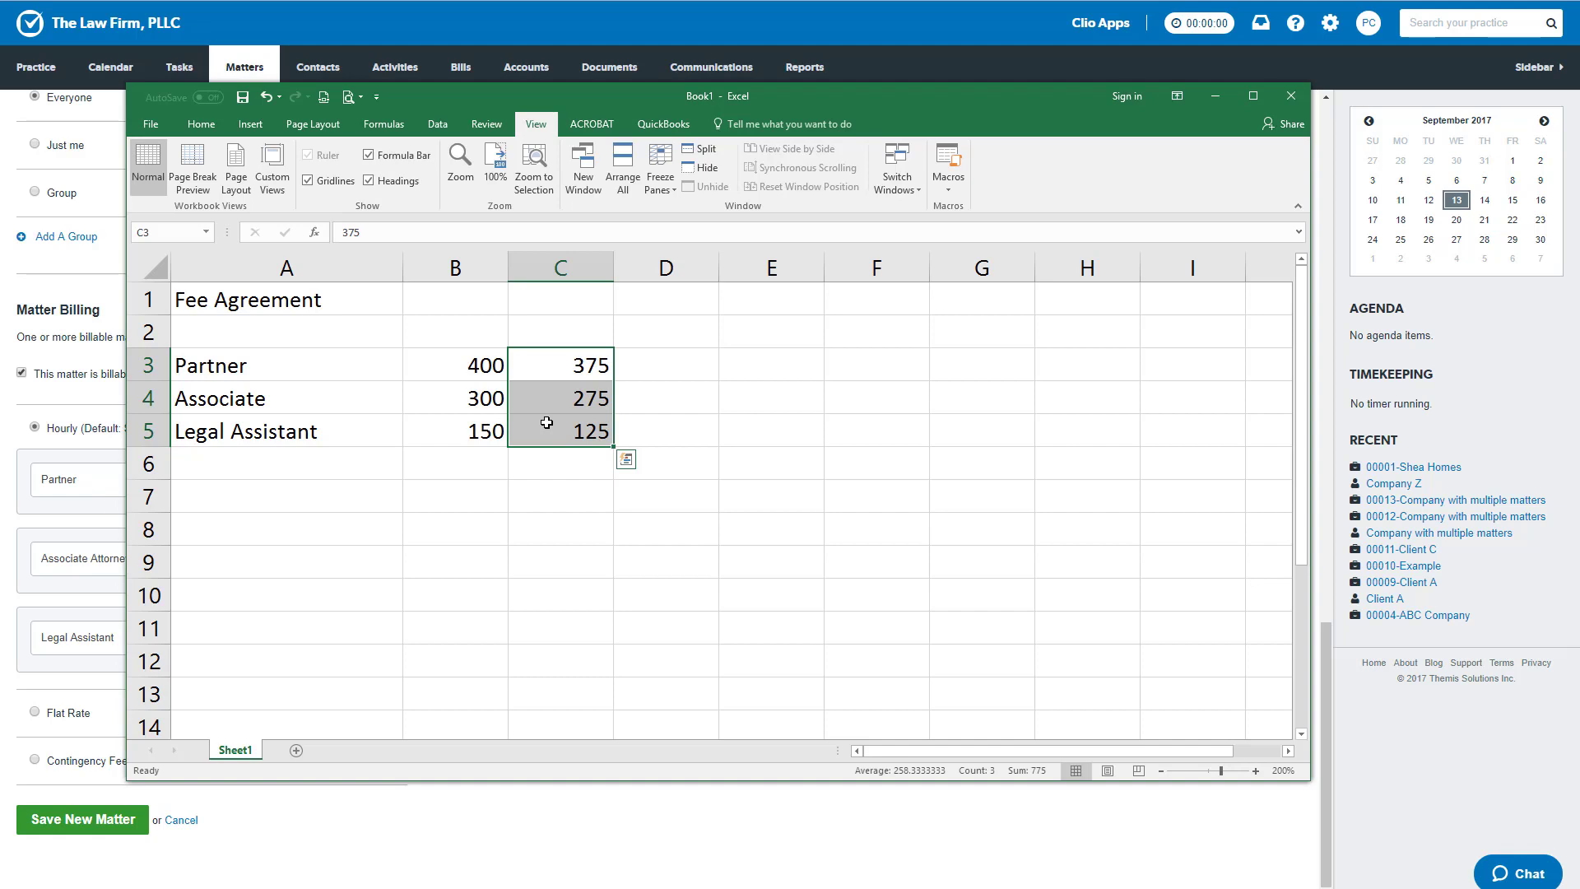
key("Delete")
left_click(444, 847)
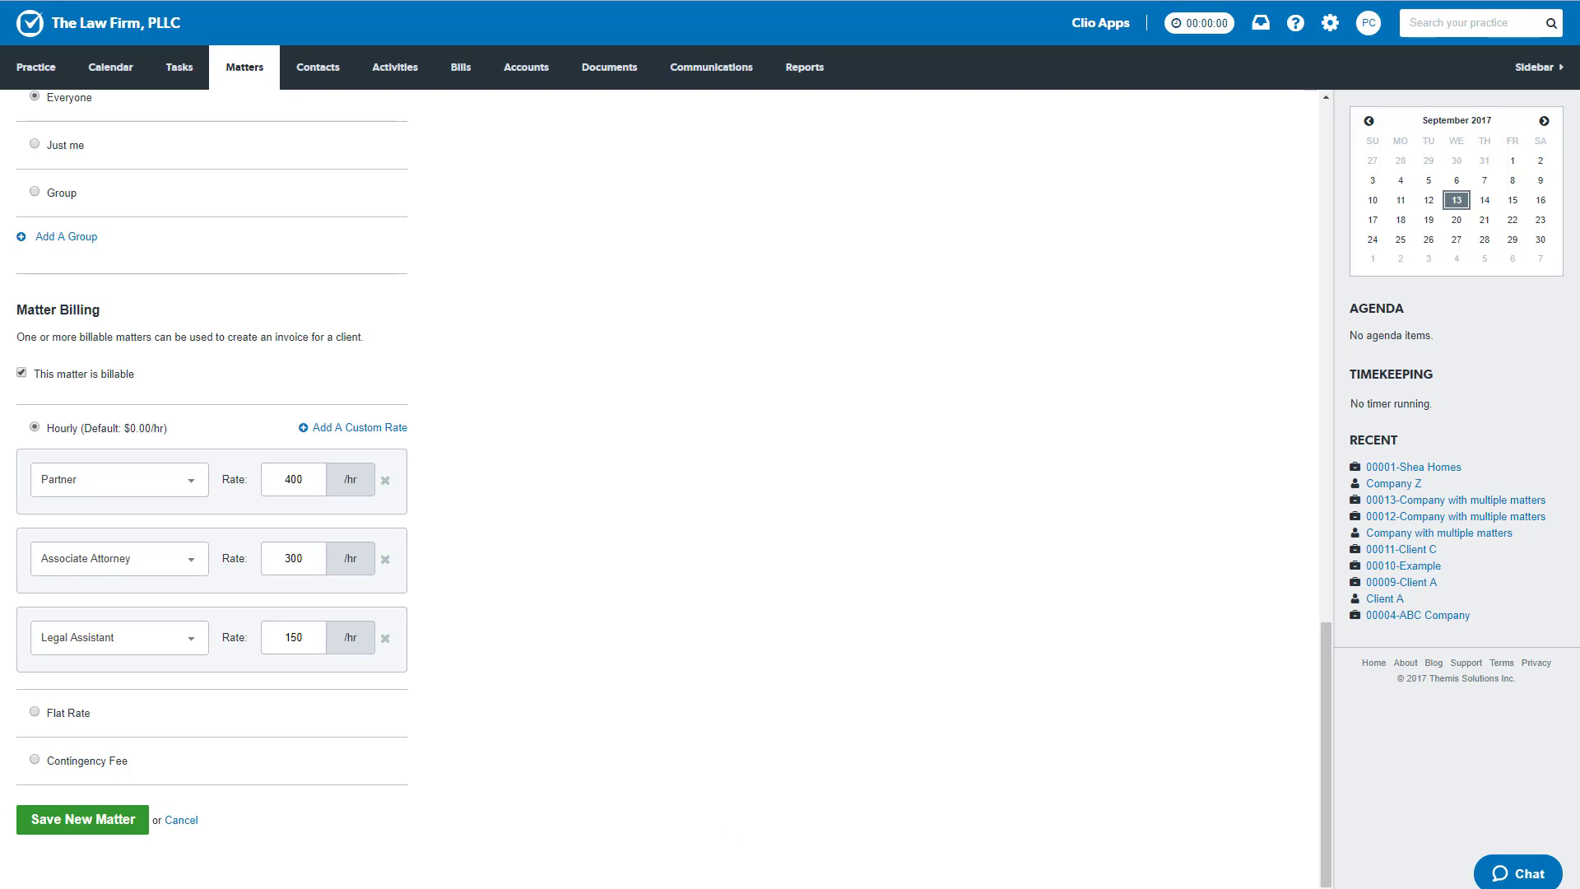
- Switch back to Excel and label the rate columns 2017 in B2 and 2018 in C2
left_click(601, 887)
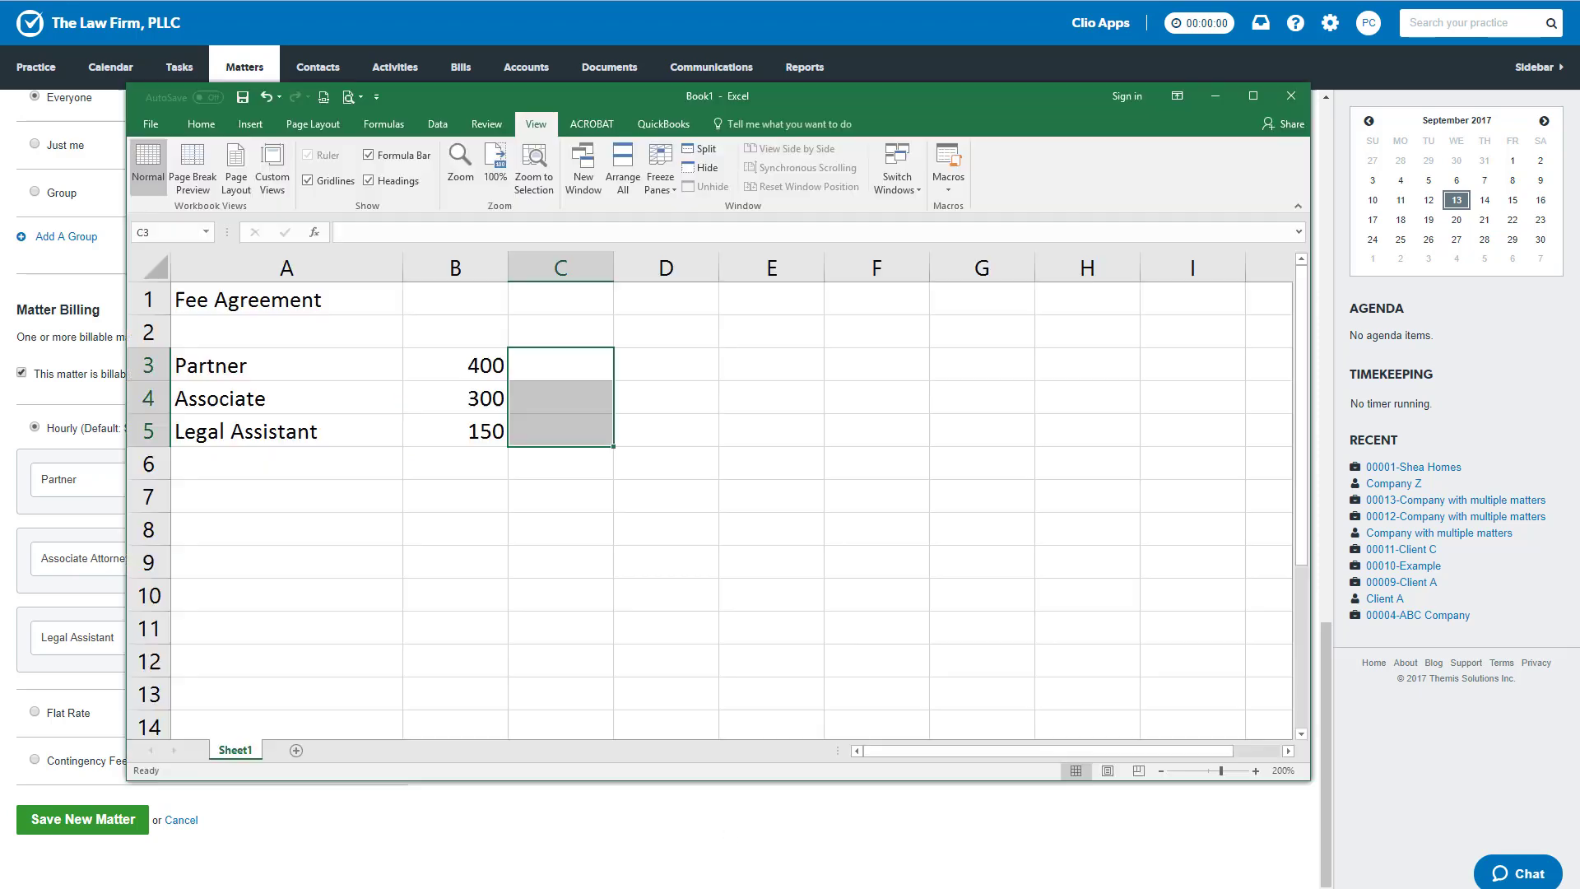
left_click(428, 332)
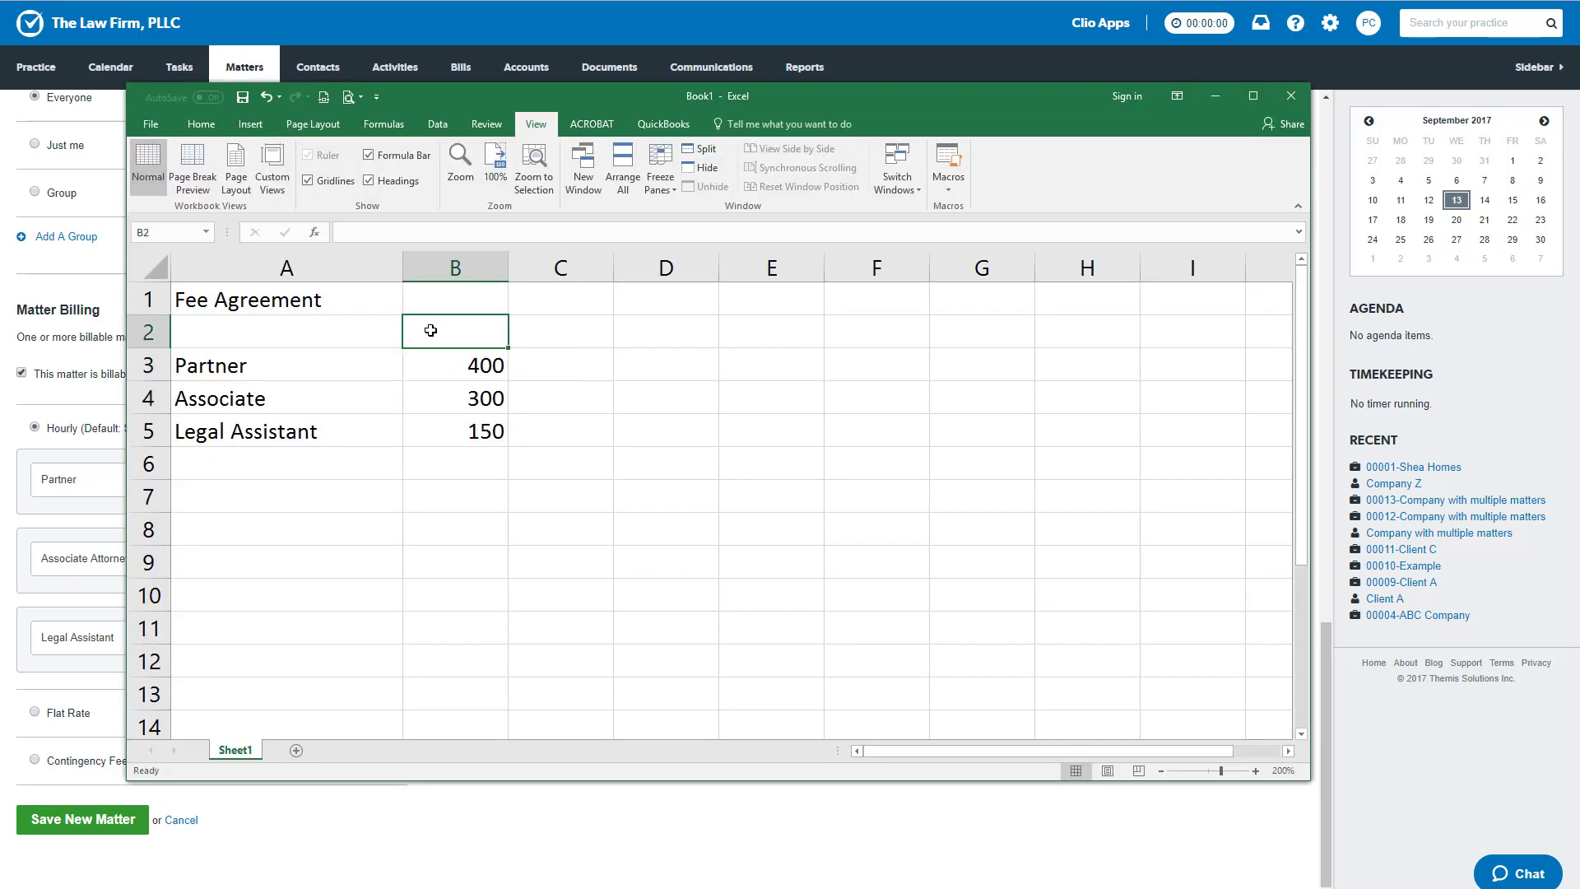
type("2017")
key("Return")
left_click(575, 338)
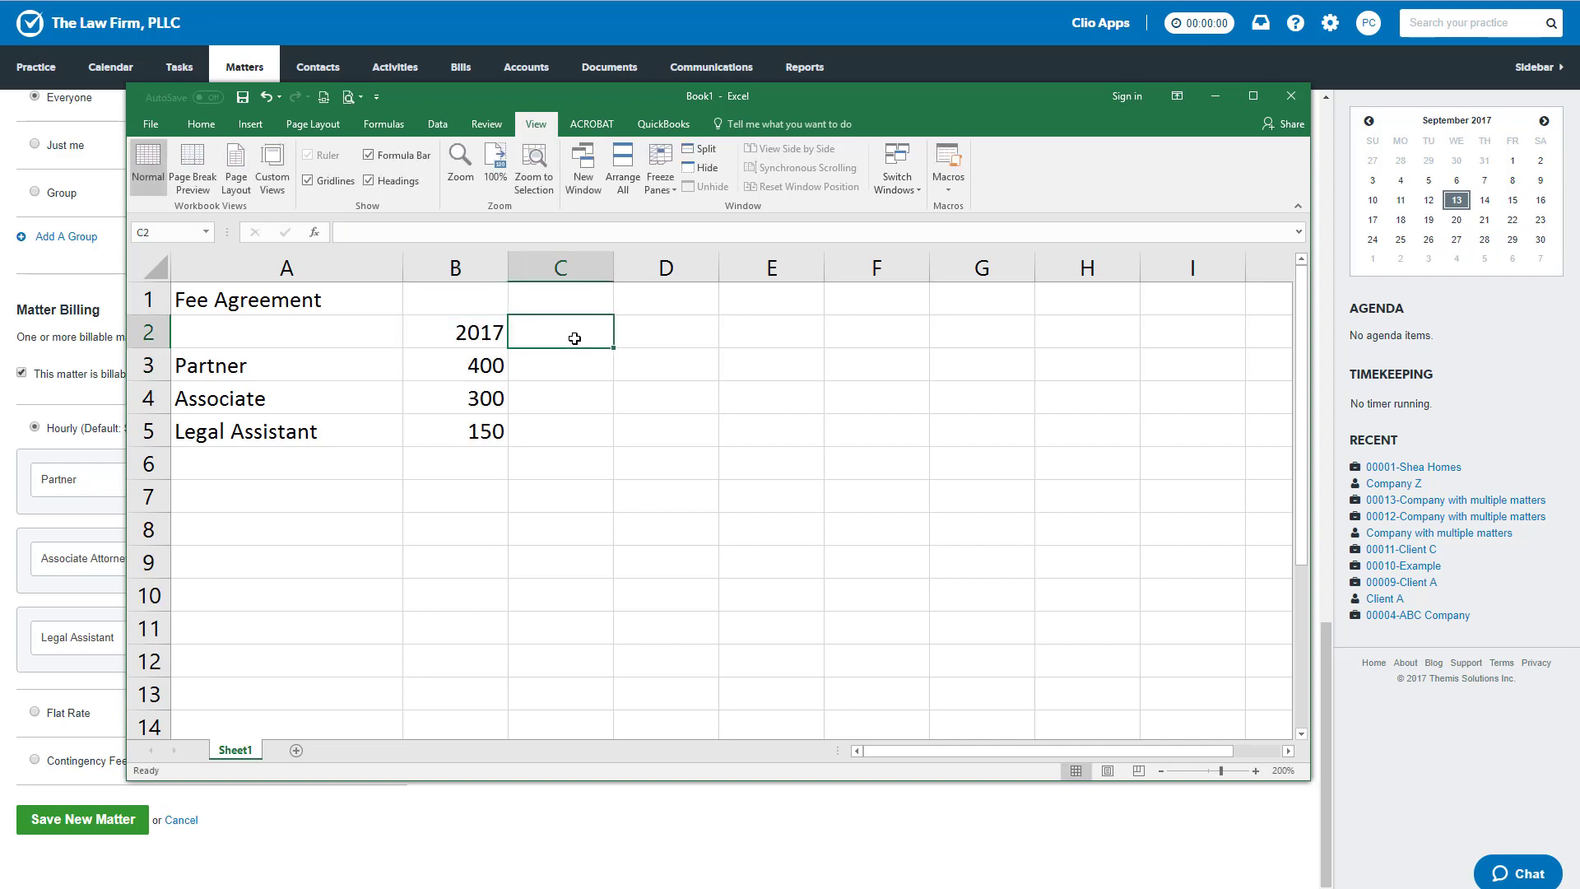
type("2018")
key("Return")
- Enter the 2018 rates 425, 325 and 175 in C3:C5 for partner, associate and legal assistant
type("4")
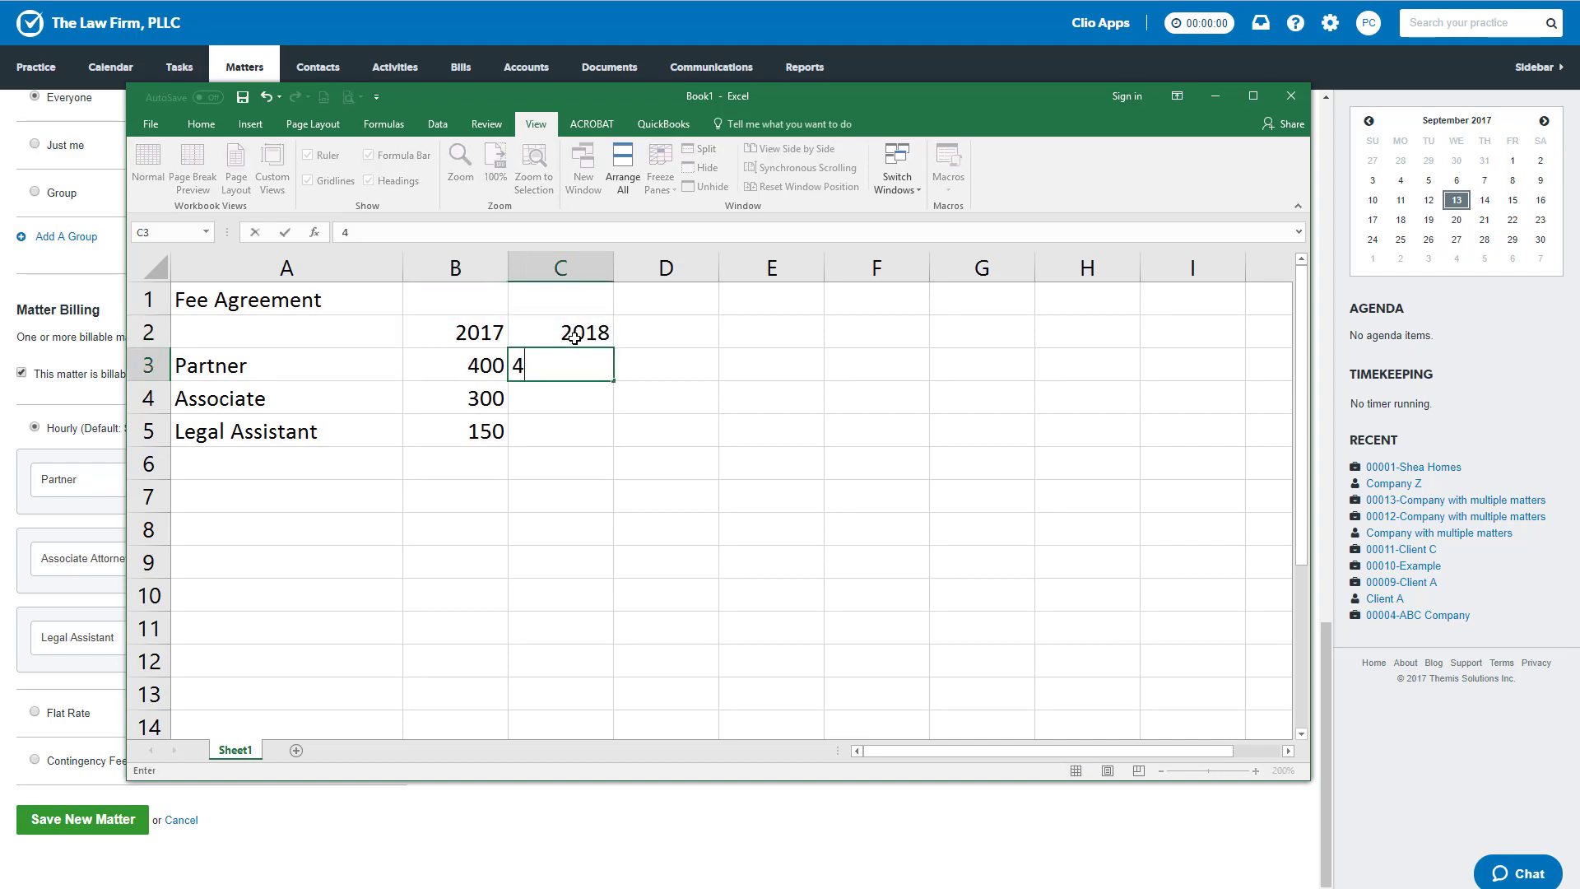
type("25")
key("Return")
type("325")
key("Return")
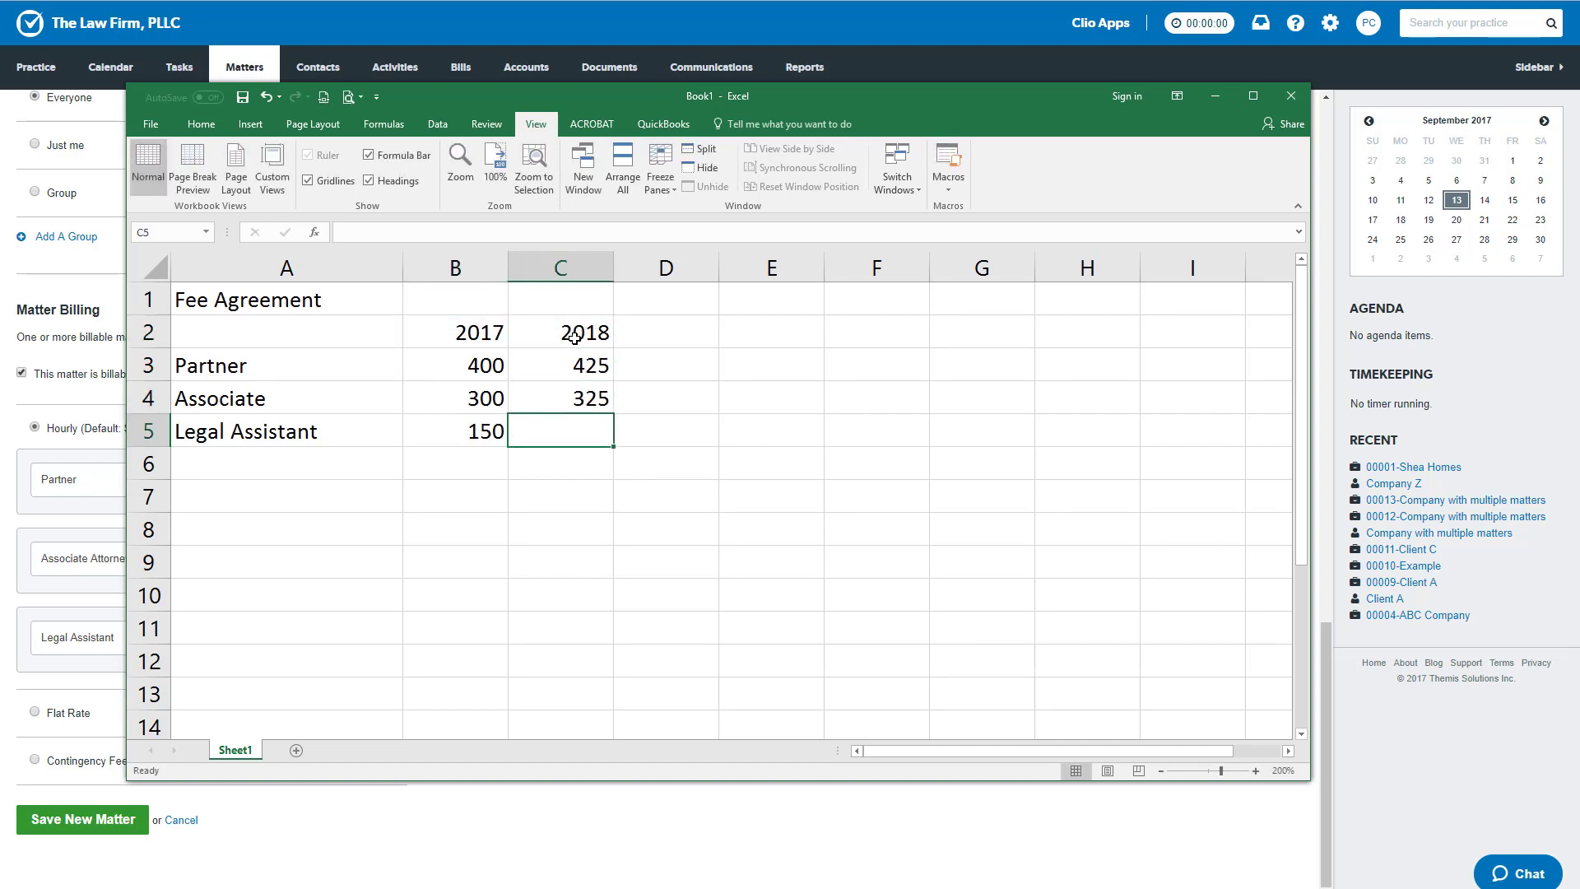
type("175")
key("Return")
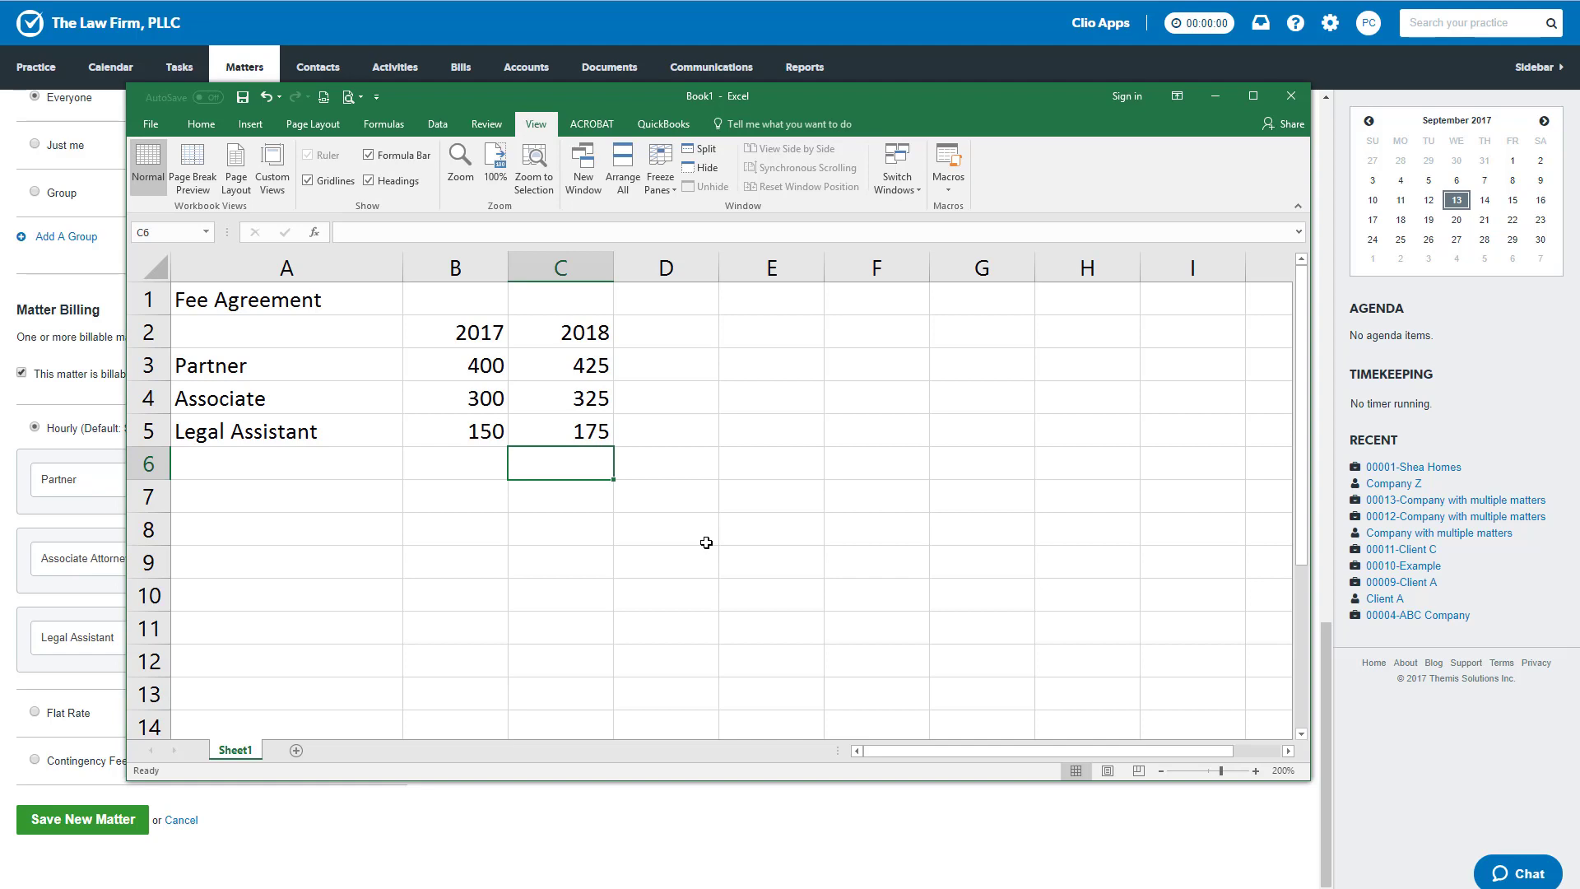
- Examine the 2018 partner rate in C3 and the 2017 rate column in B2:B5
key("Up")
key("Up")
key("Up")
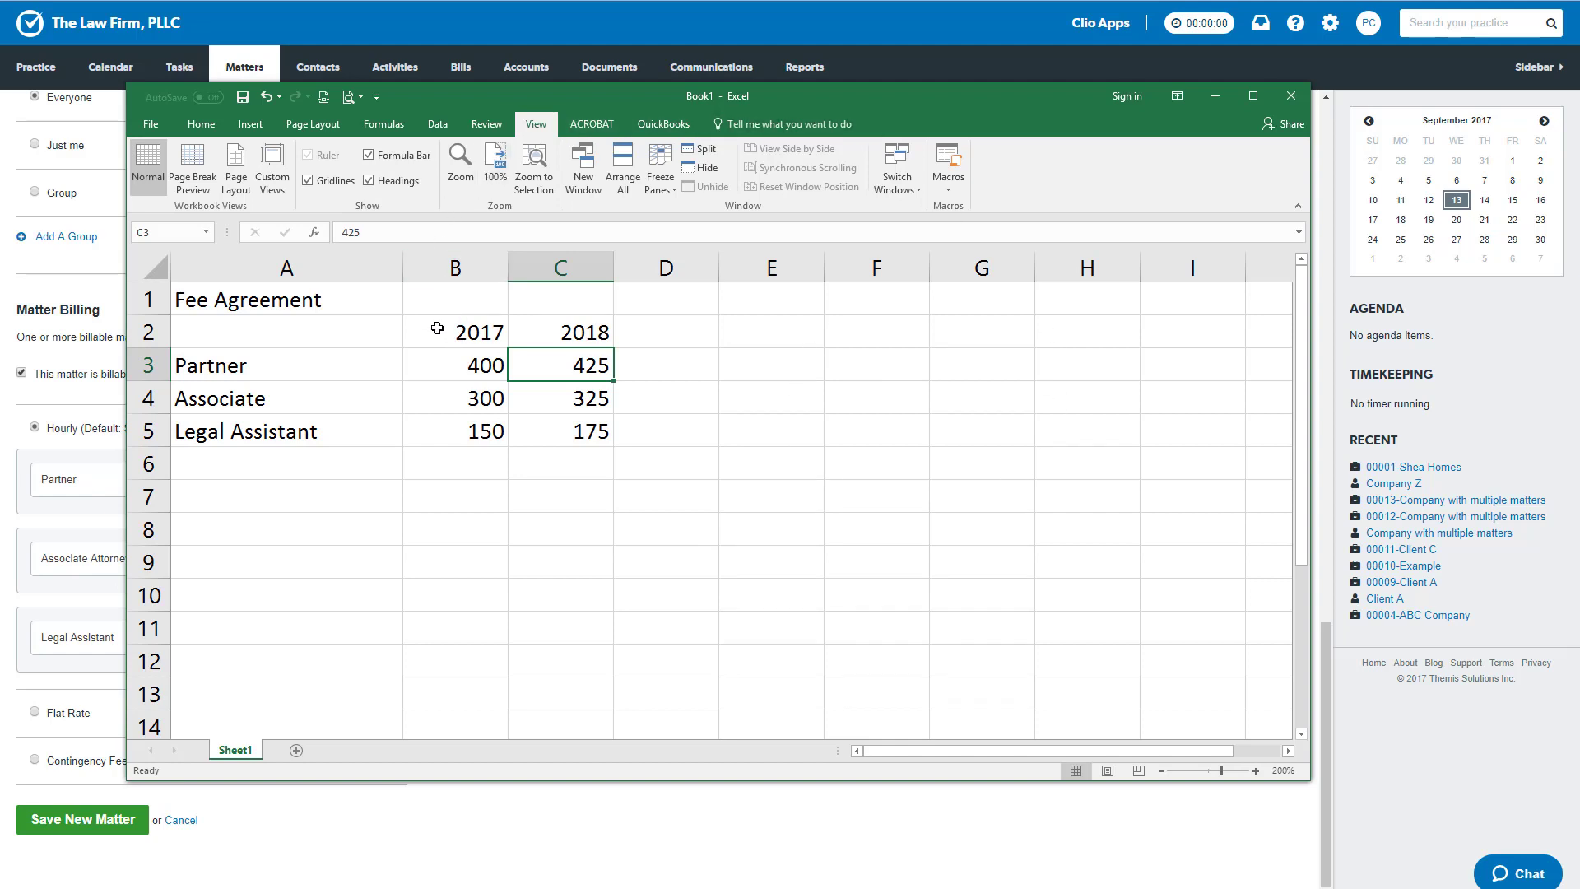
left_click_drag(437, 328, 440, 431)
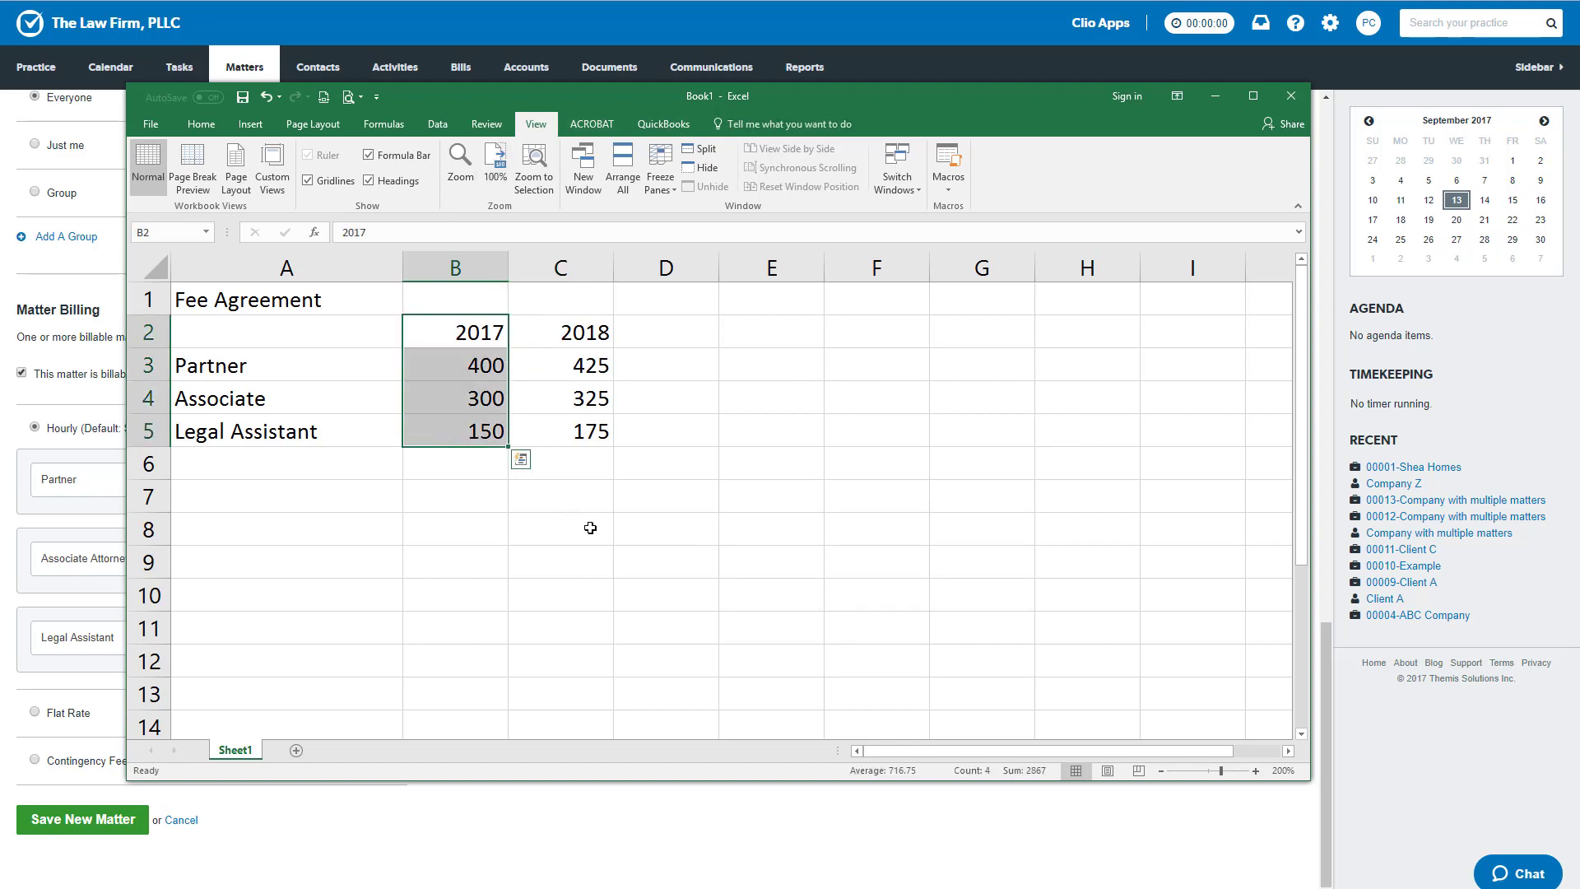
- Clear the 2018 heading and its three hourly rates from column C of the fee agreement sheet
left_click(565, 329)
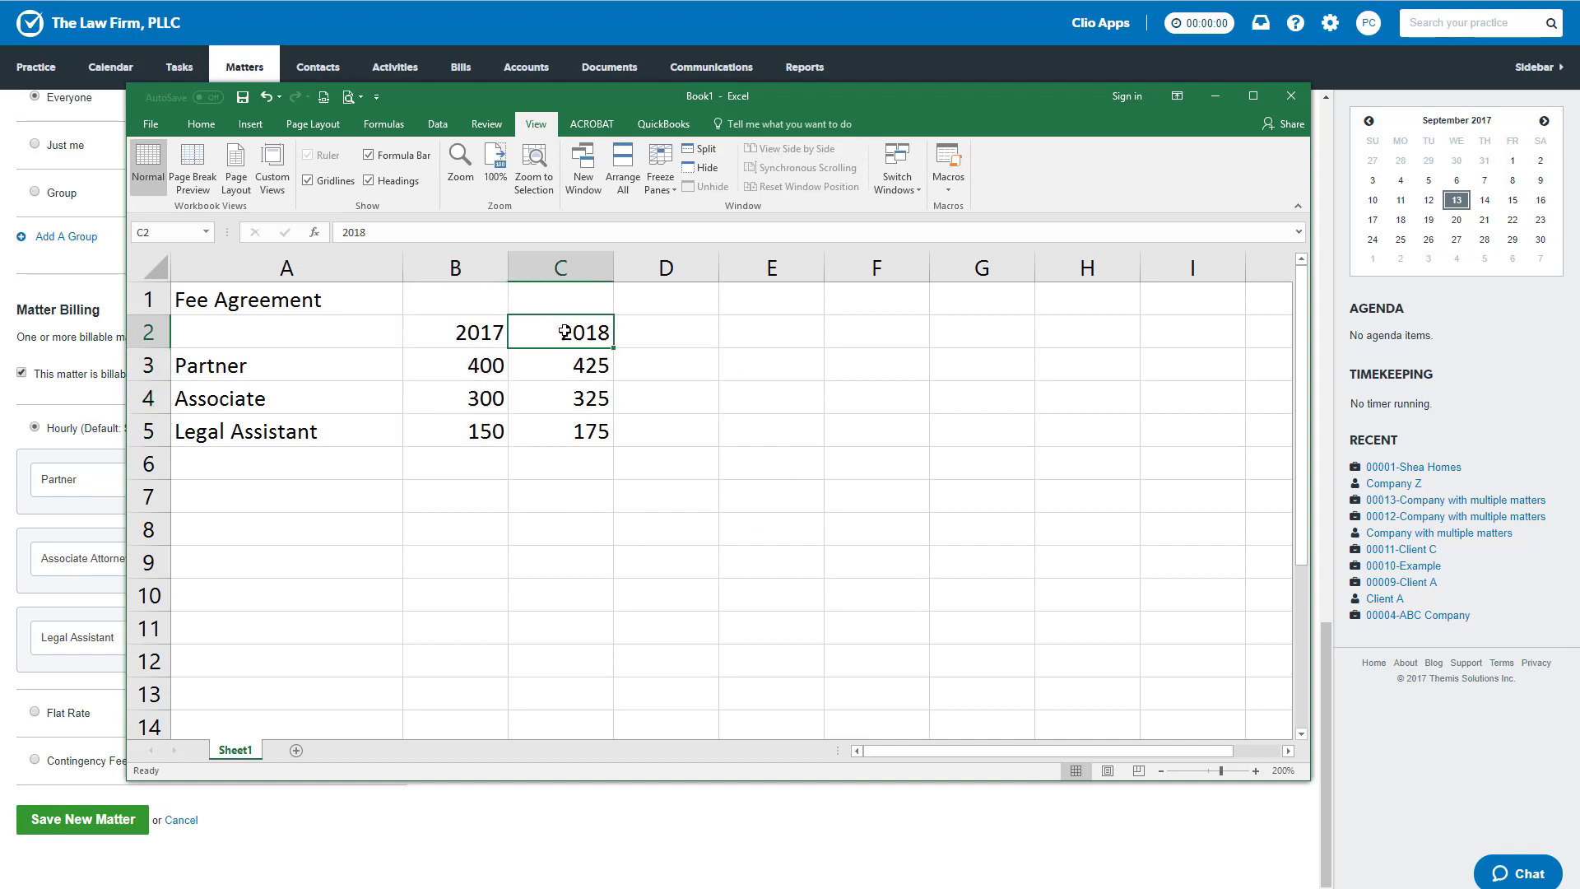
left_click_drag(569, 442, 559, 329)
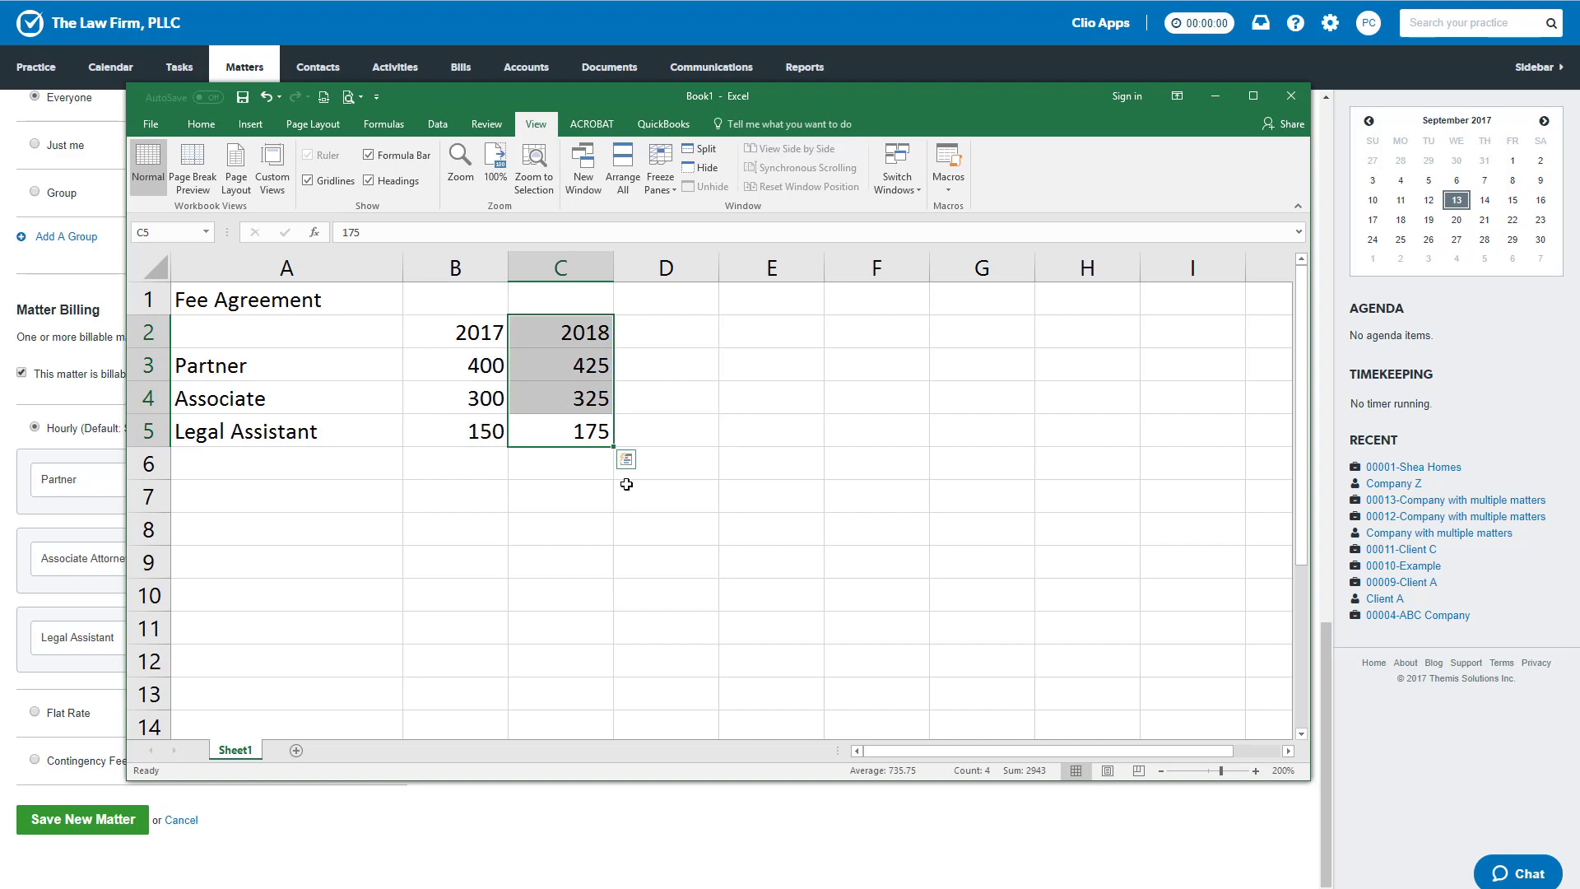
left_click(575, 516)
left_click_drag(542, 324, 567, 465)
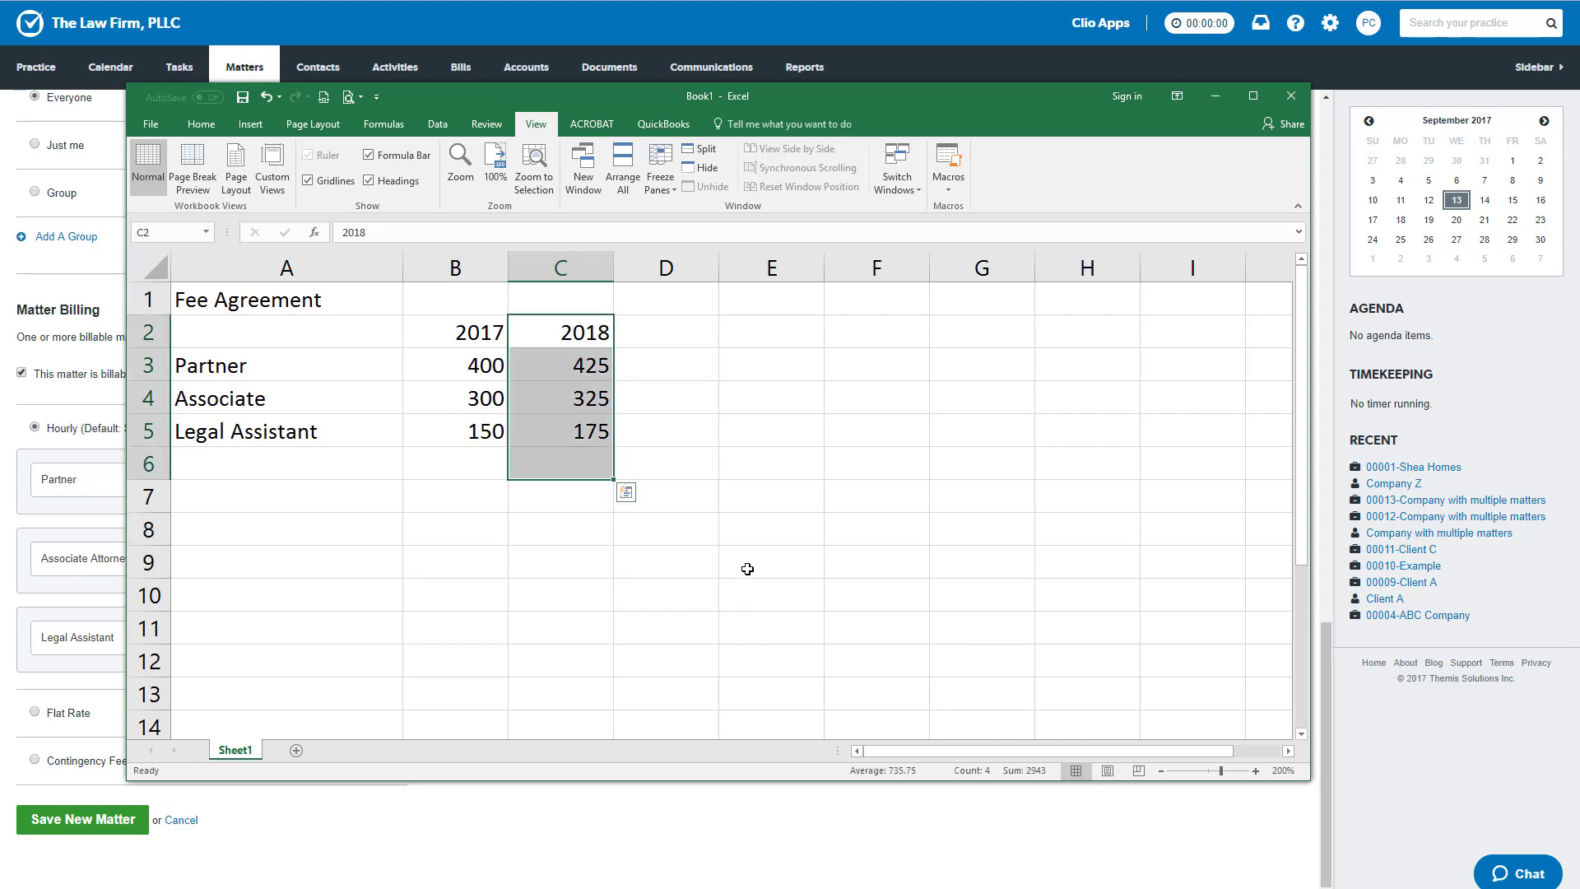
key("Delete")
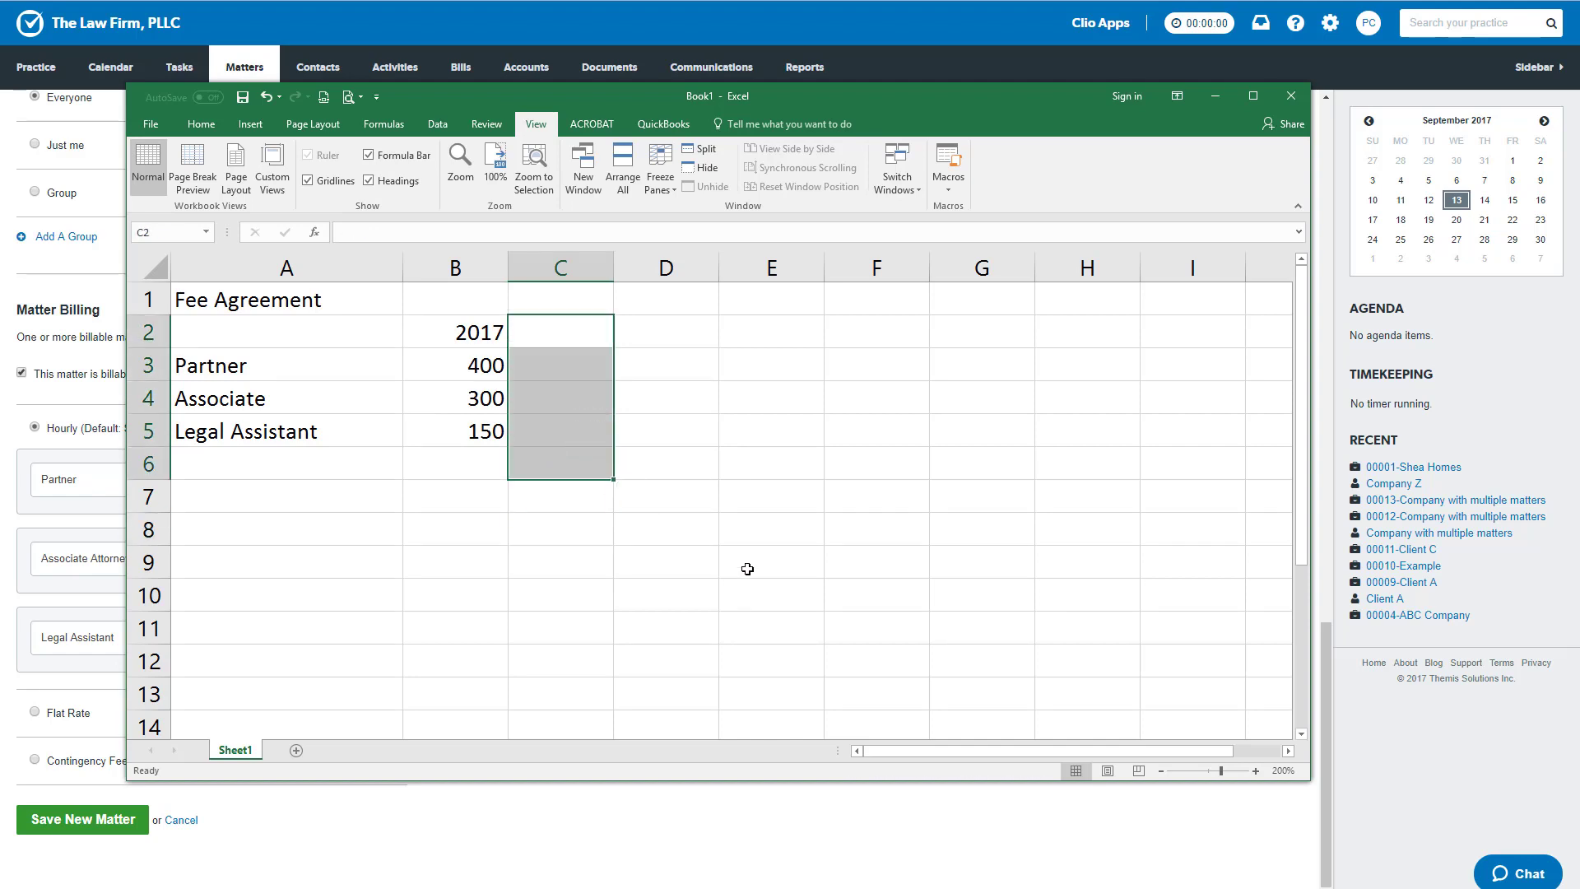
left_click(418, 271)
left_click(539, 267)
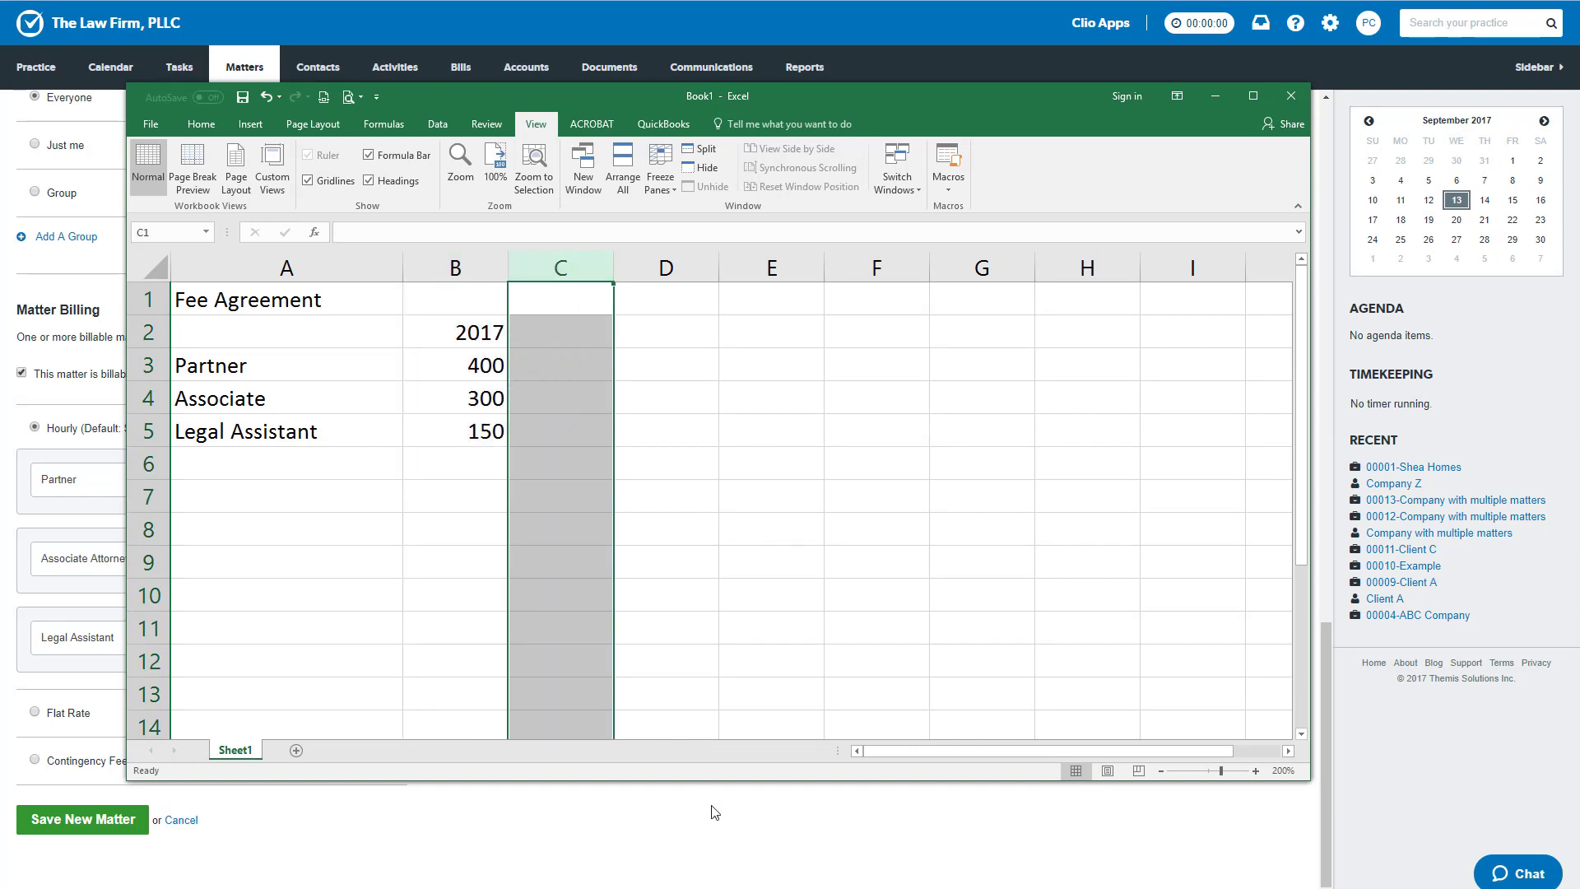
- Switch to Clio's new matter form and assign the three custom rates to Partner A, Partner B and Legal Assistant A instead of groups
left_click(663, 836)
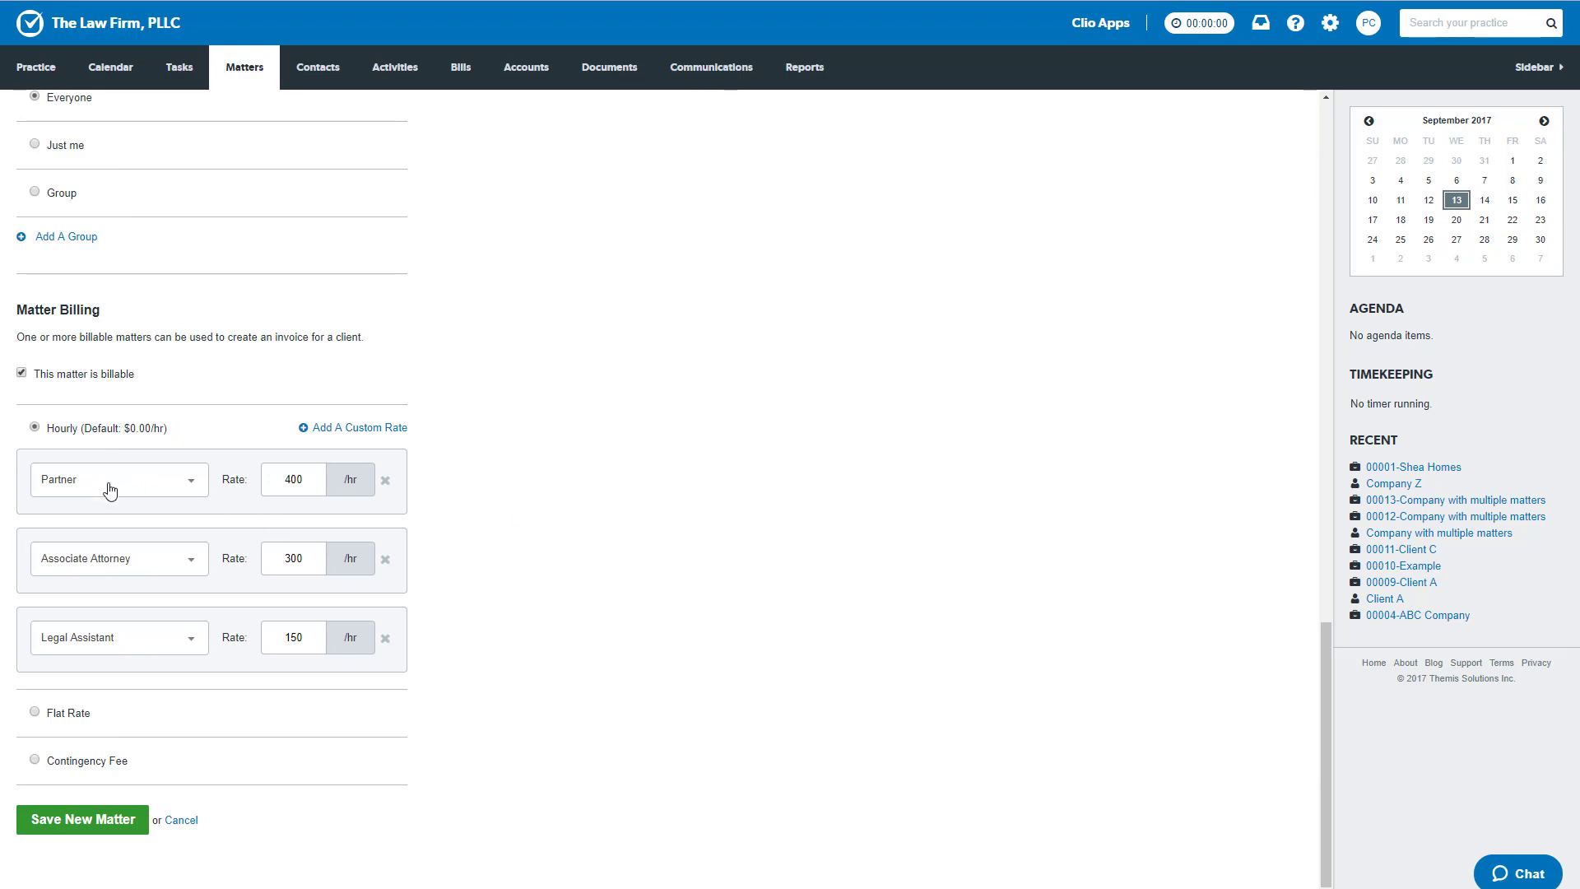
left_click(192, 487)
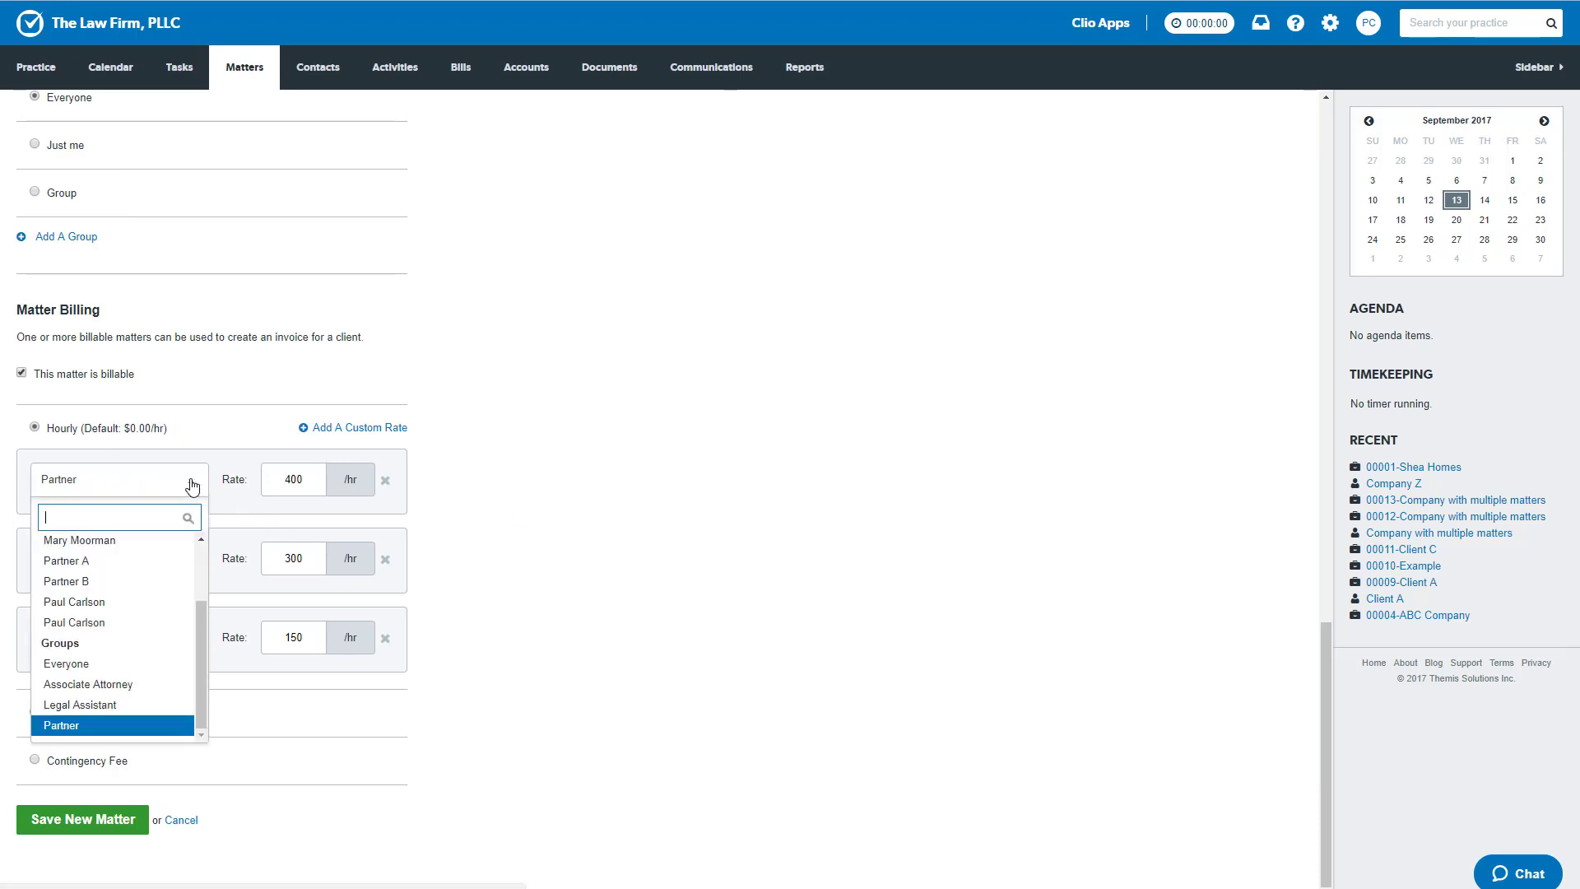
left_click(119, 563)
left_click(198, 563)
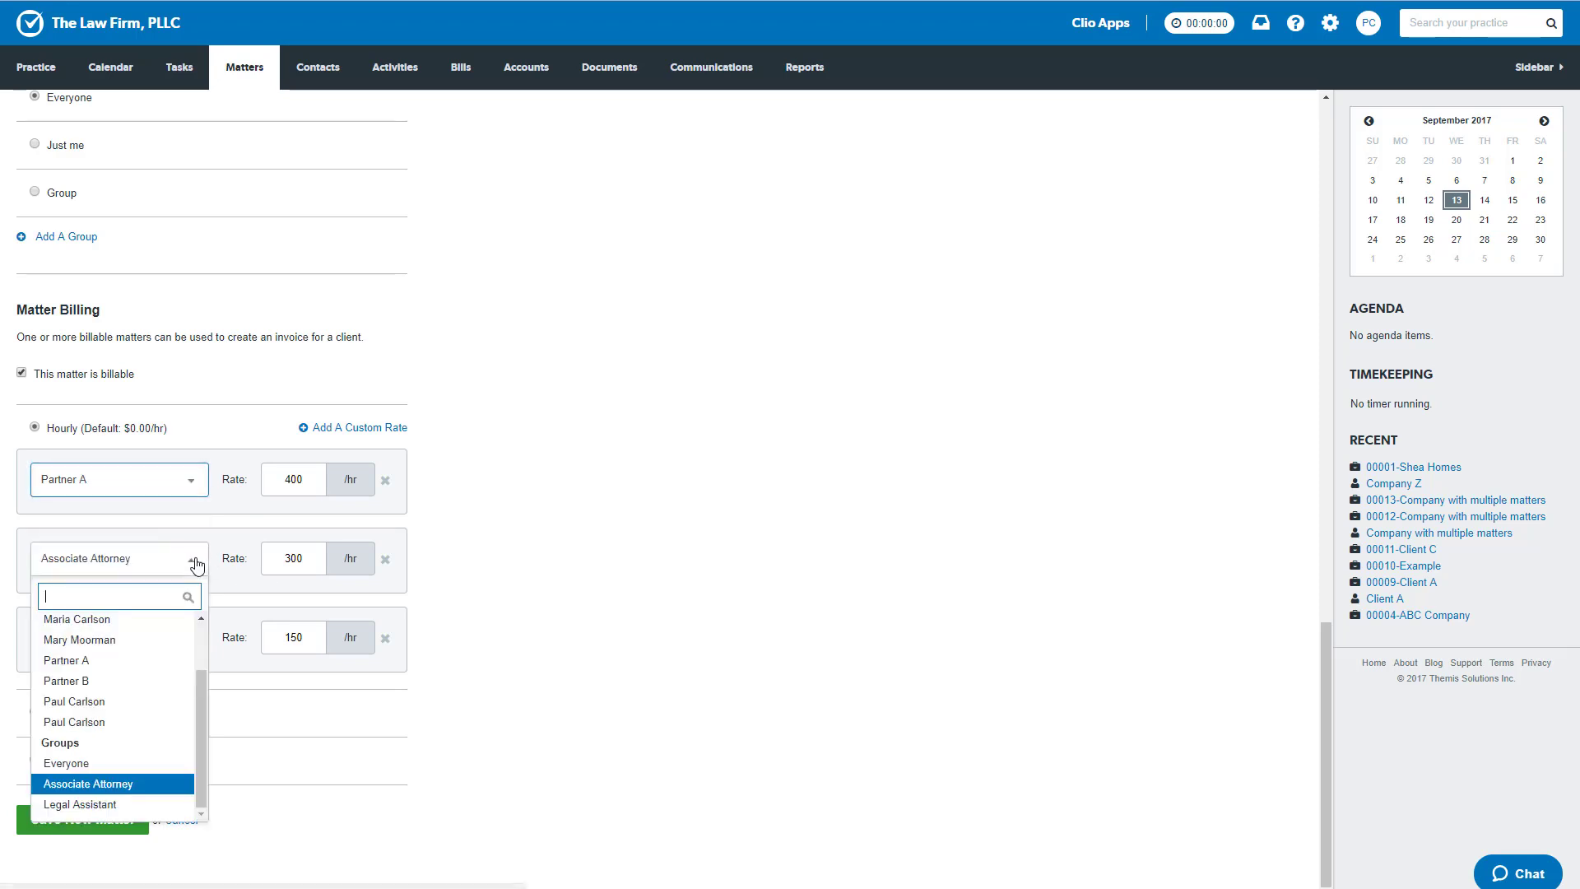
left_click(124, 681)
left_click(208, 636)
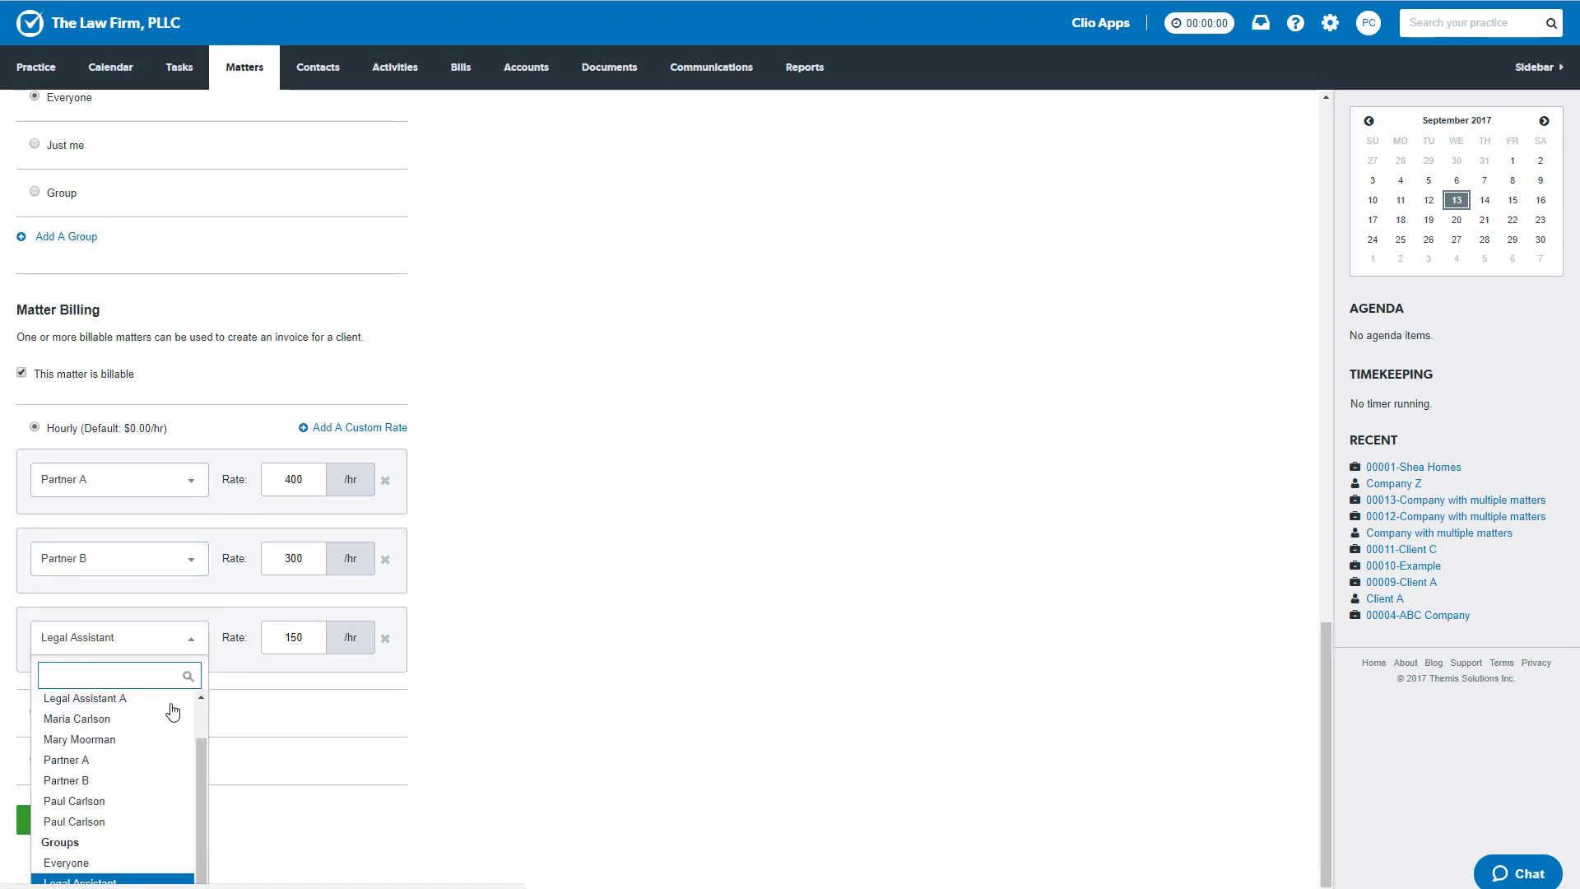
left_click(130, 700)
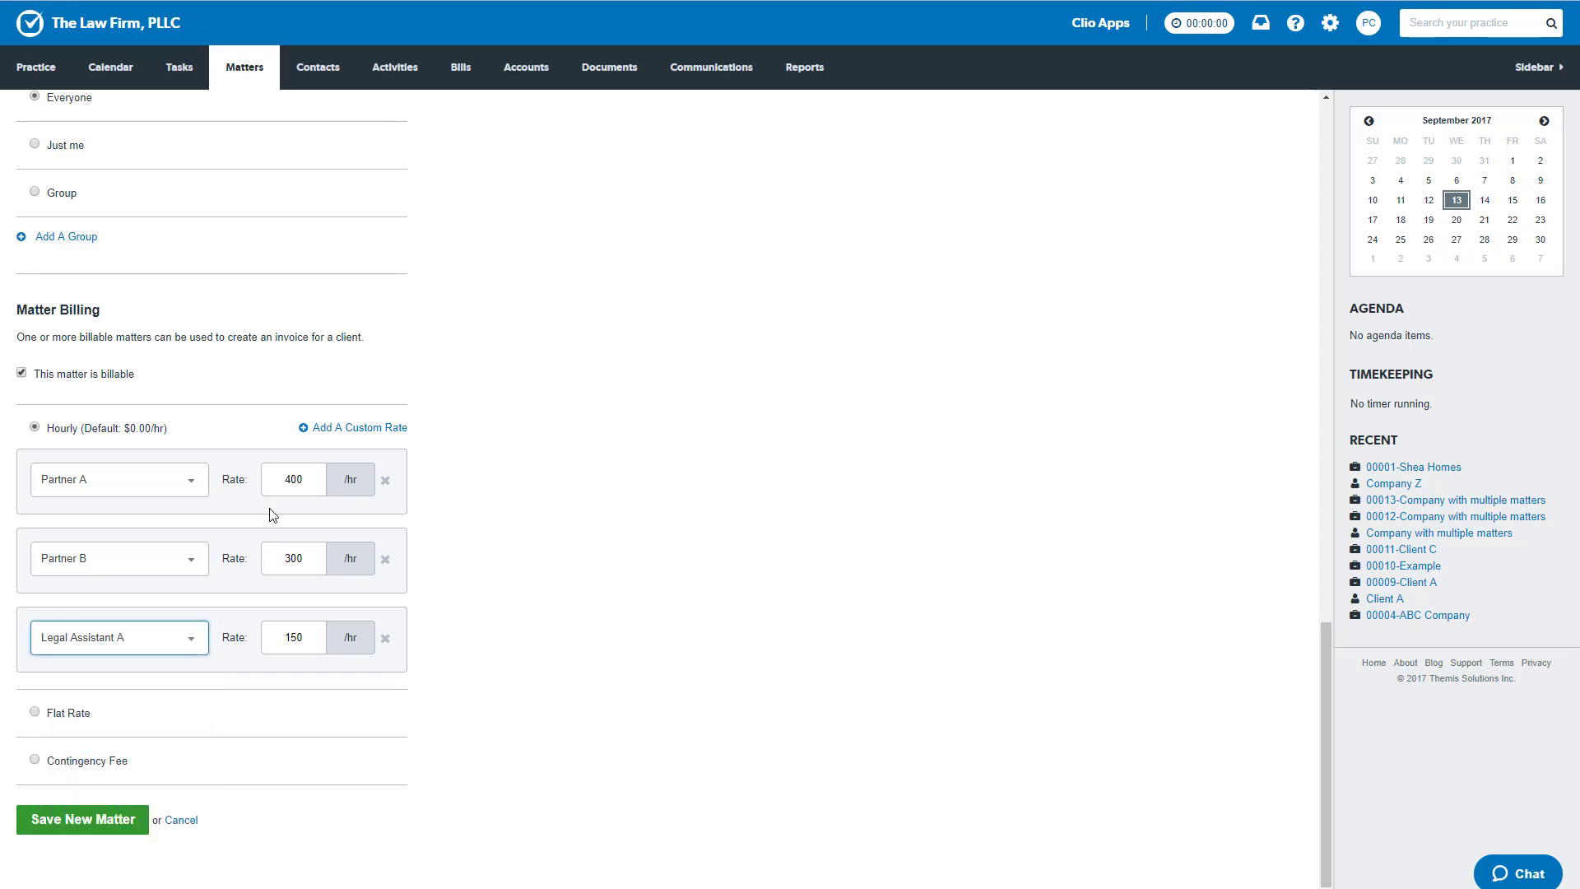
- Set Partner B's custom hourly rate to 400 in the matter billing section
double_click(278, 557)
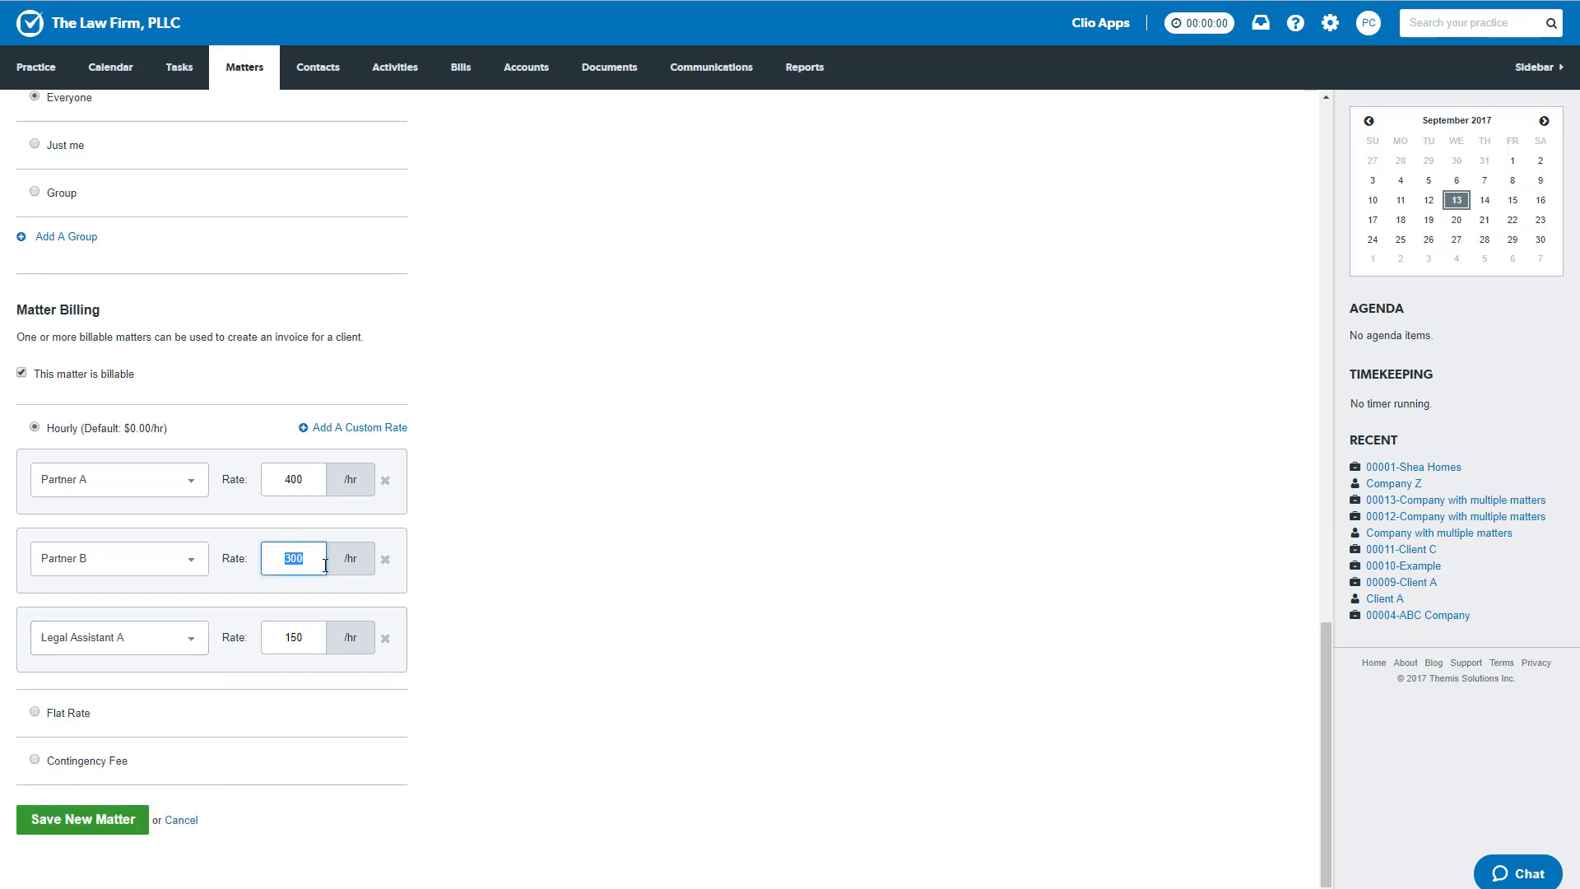
type("400")
left_click(273, 638)
left_click(655, 620)
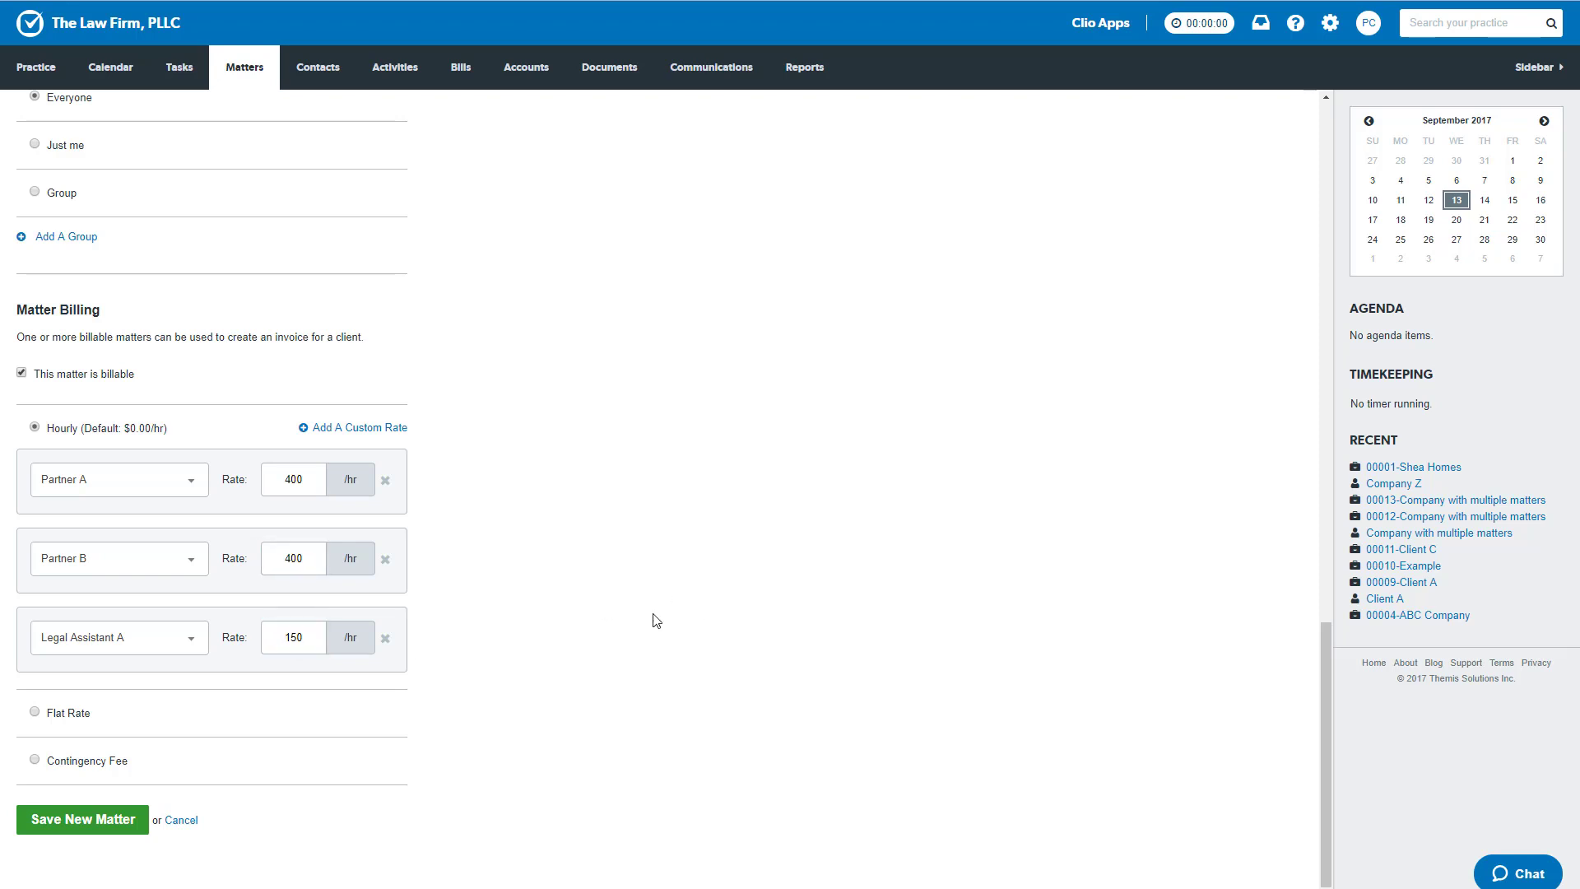